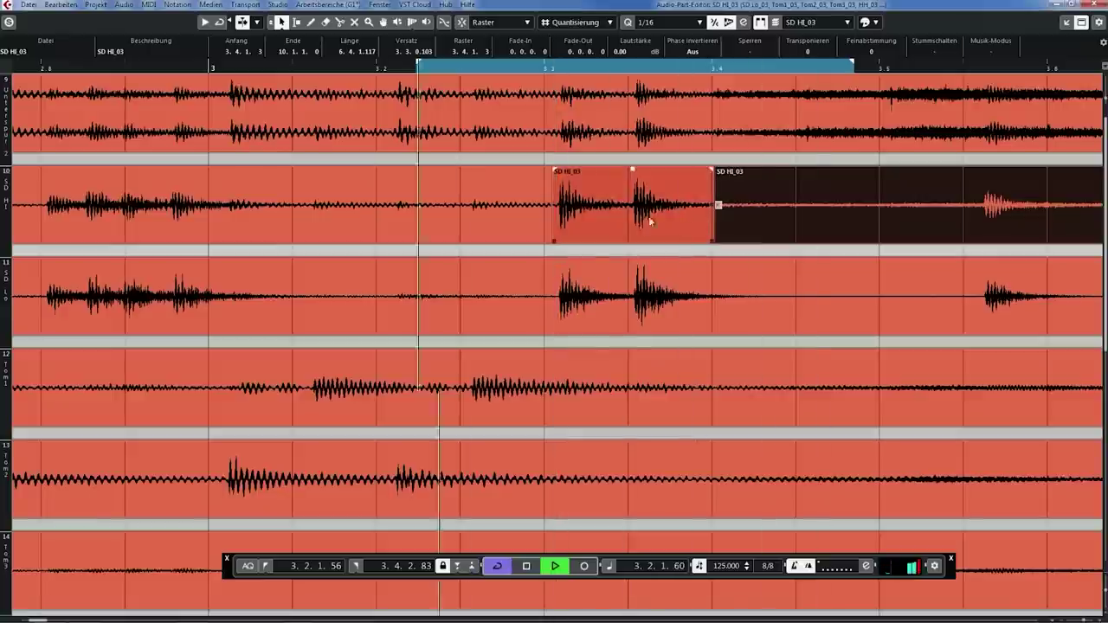
Slip the audio inside the split SD HI_03 snare event later against SD Lo, auditioning the looped section with each offset
drag(613, 217, 623, 211)
key(space)
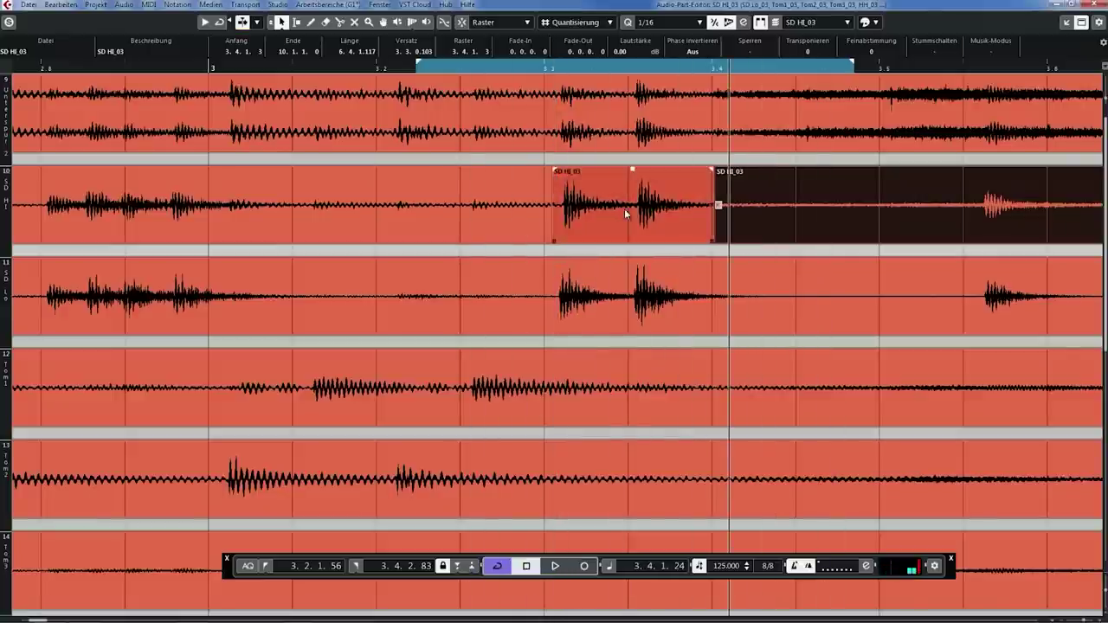
drag(552, 66, 552, 129)
drag(637, 224, 656, 218)
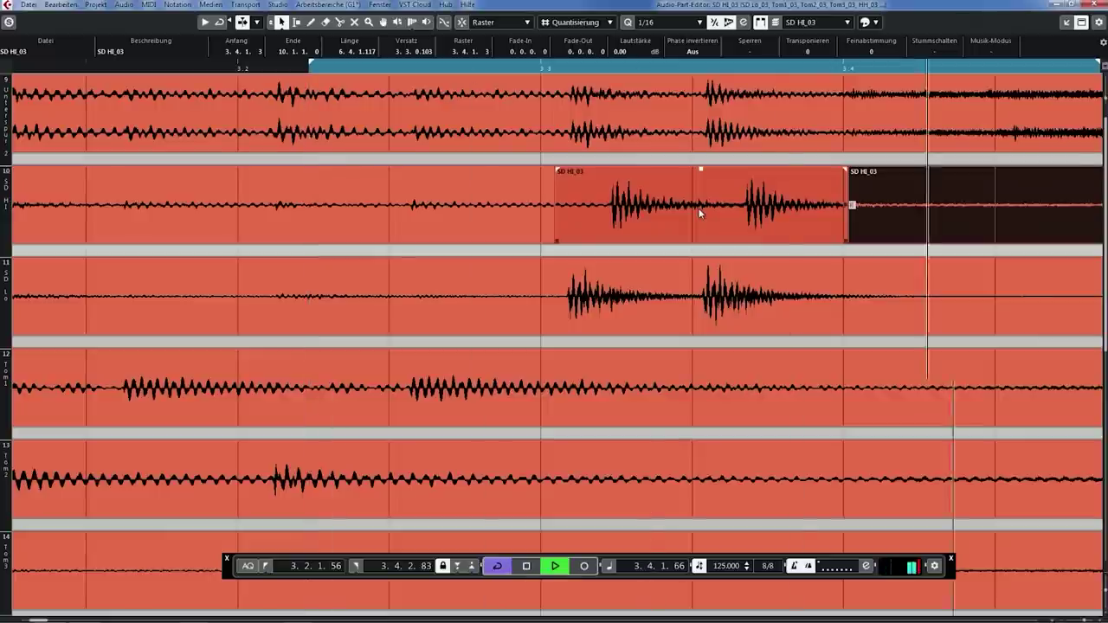
key(space)
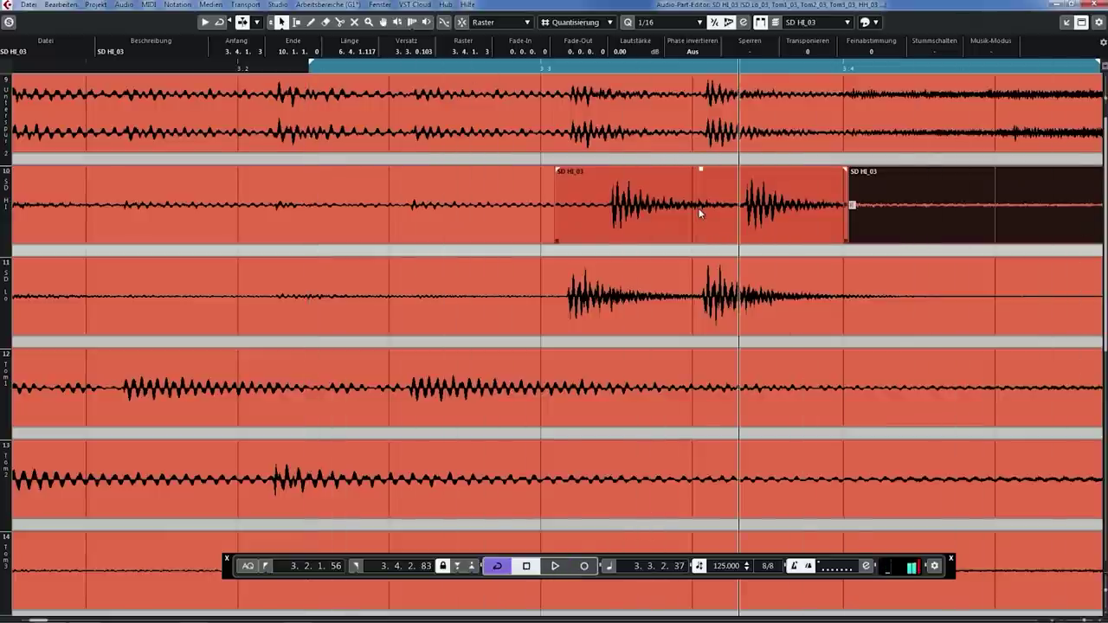
click(697, 207)
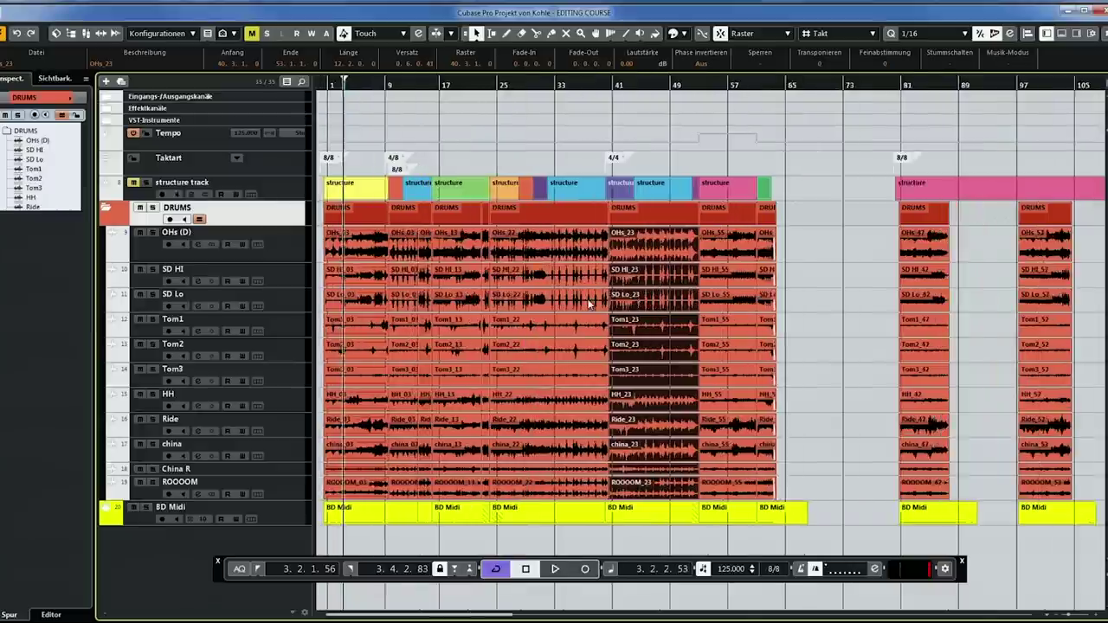
Split the DRUMS folder part across all its tracks at 44.1.1.0, where the next structure section starts
key(h)
key(KP_Add)
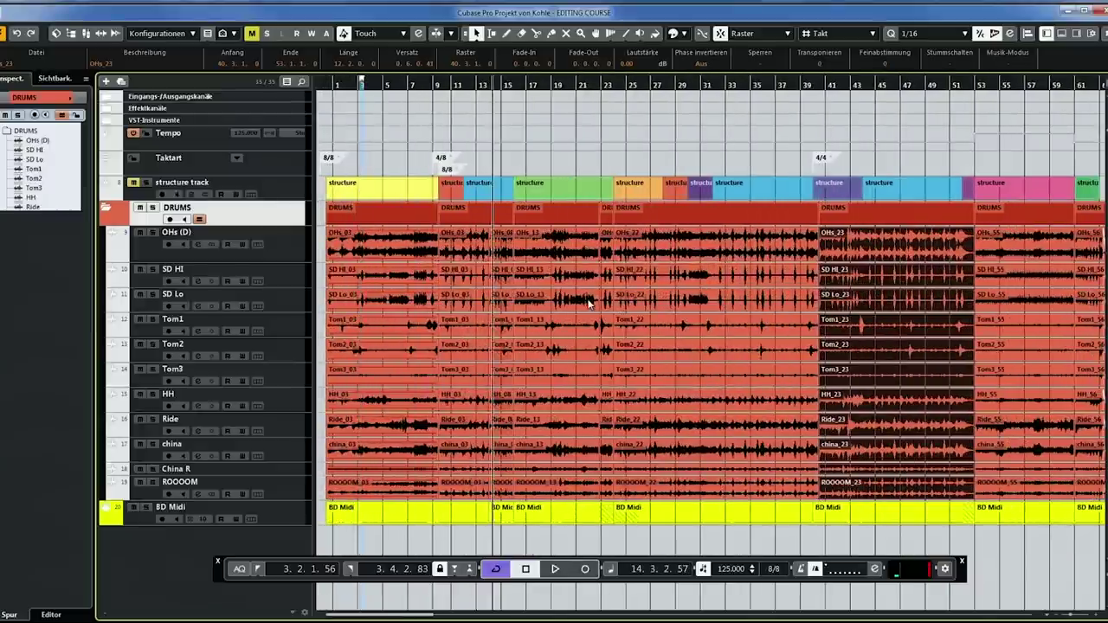
key(g)
key(g)
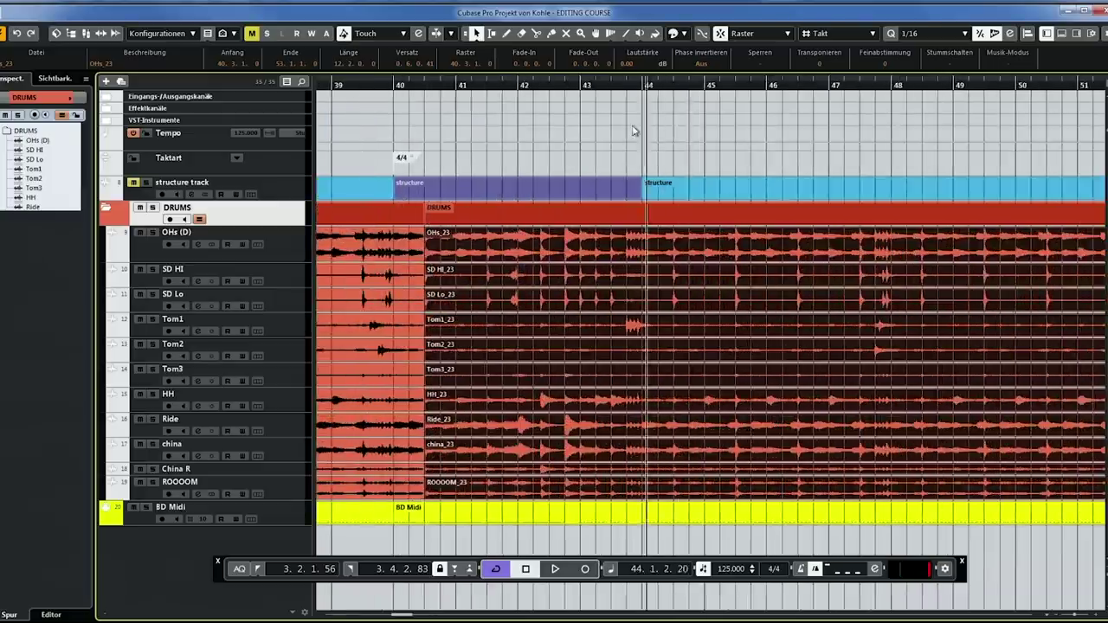
drag(633, 130, 633, 165)
right_click(639, 240)
click(696, 241)
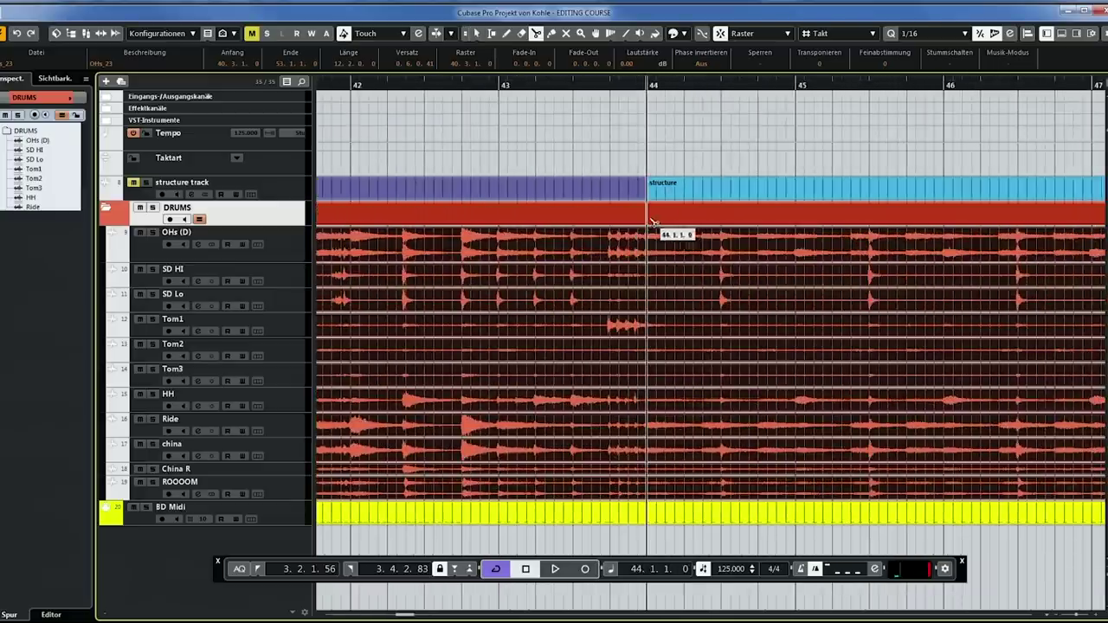
click(649, 217)
key(1)
Select the DRUMS part that starts at bar 44 and play the song from there
key(g)
key(g)
key(g)
key(g)
key(g)
key(g)
key(g)
click(807, 221)
key(g)
key(g)
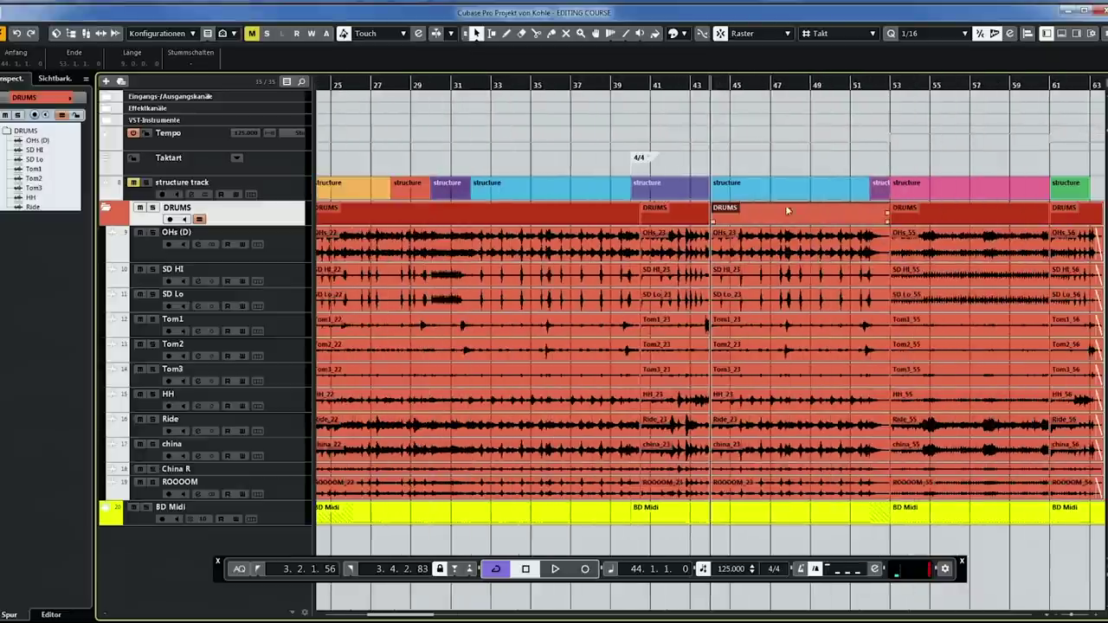
key(space)
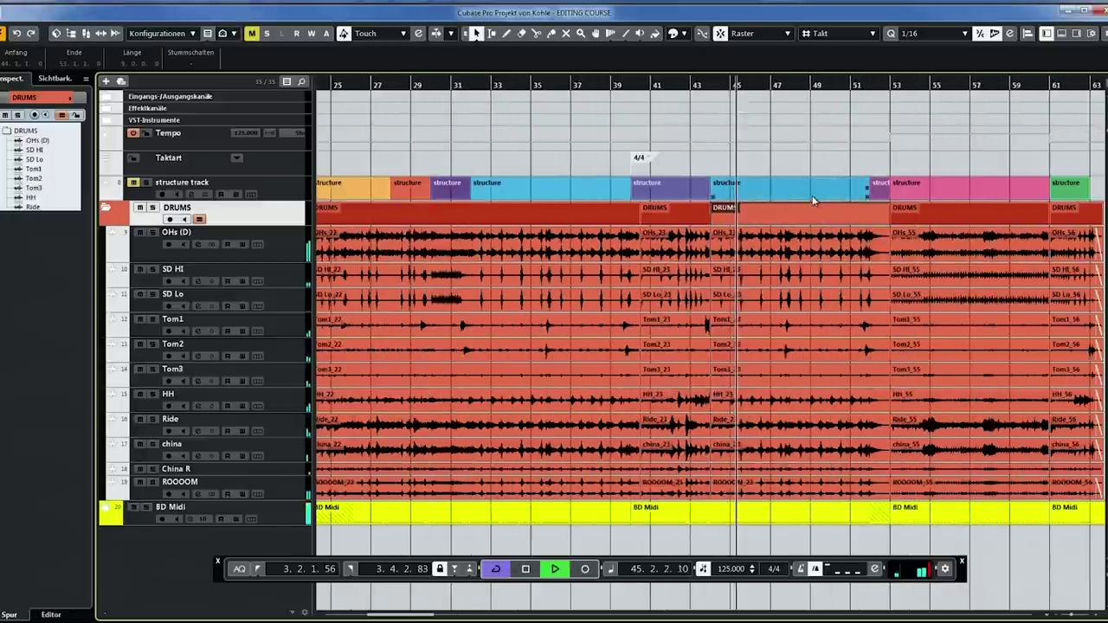
key(h)
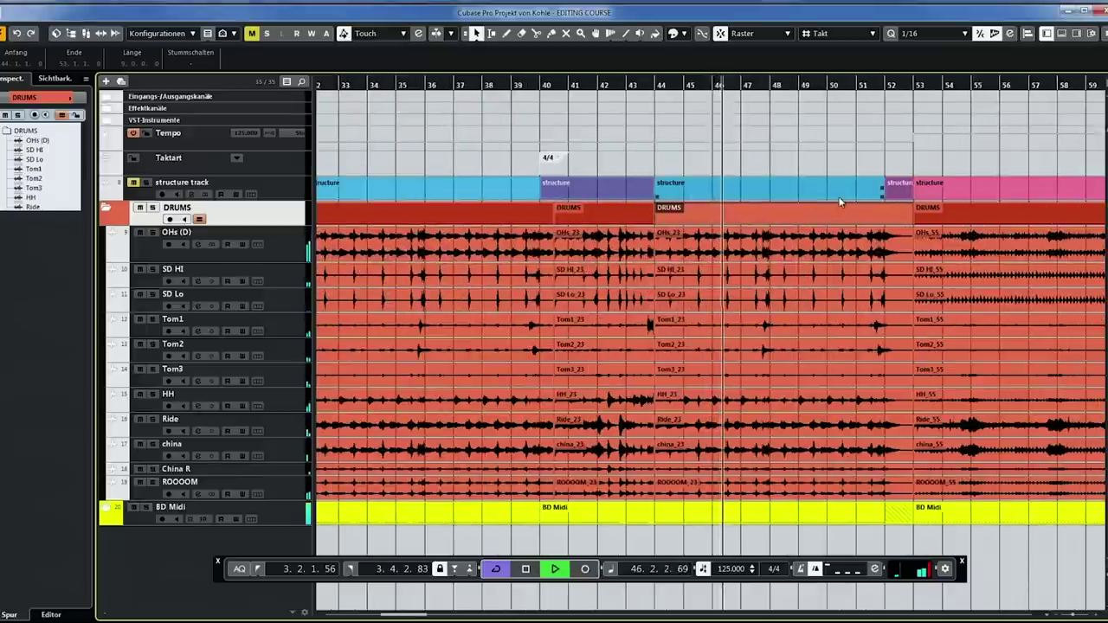
key(h)
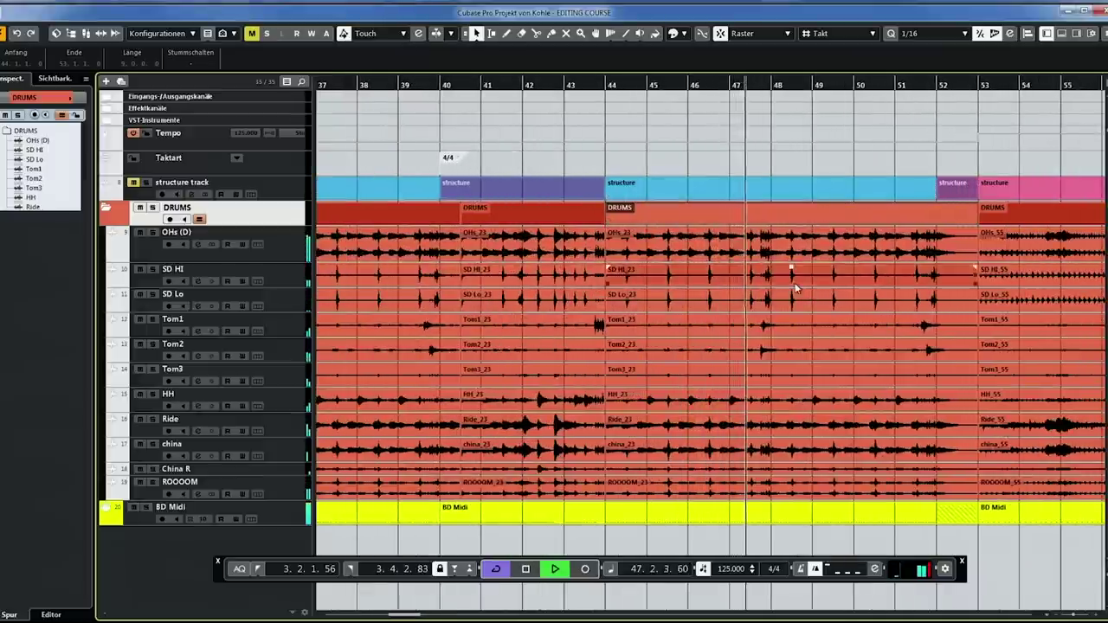
click(781, 322)
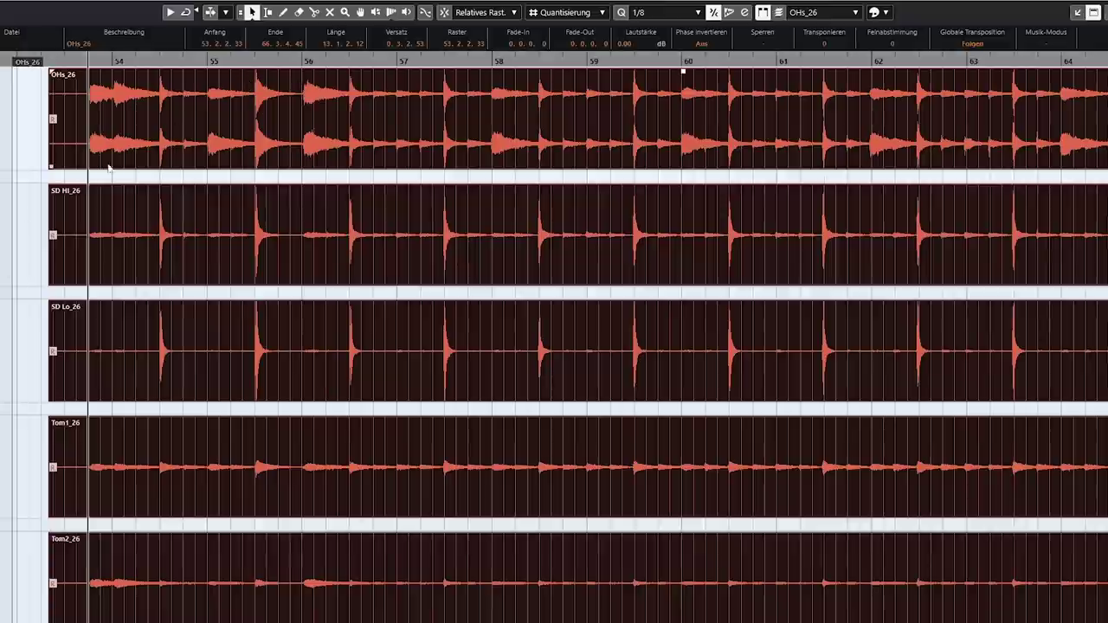
Clear the selection, select only the OHs_26 event and place the playhead at its first hit before bar 54
click(27, 137)
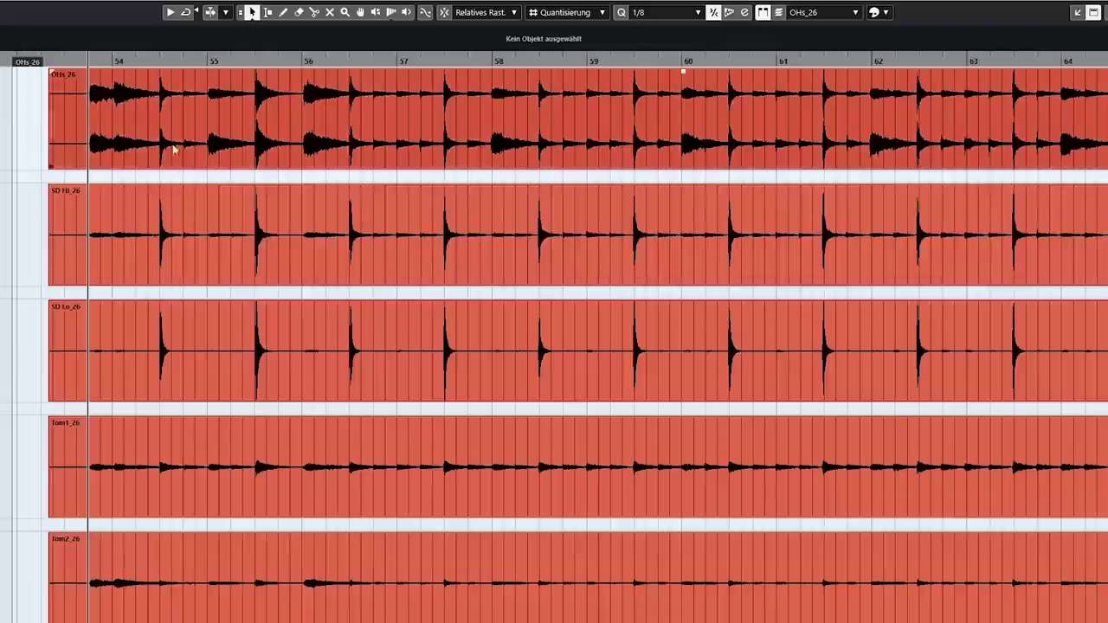
click(342, 117)
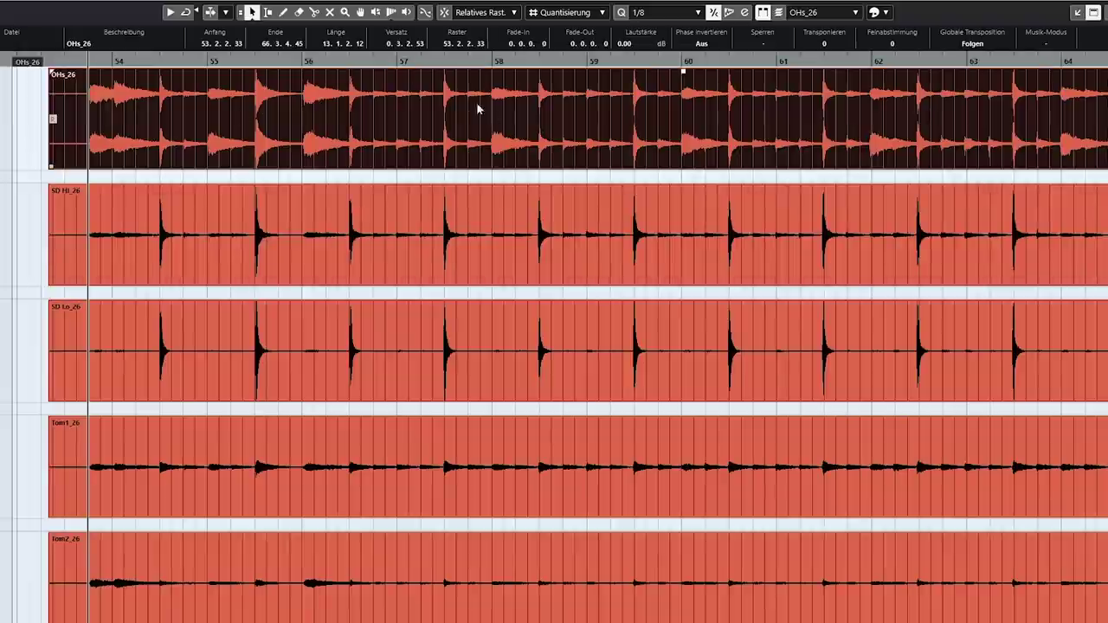
drag(98, 60, 477, 80)
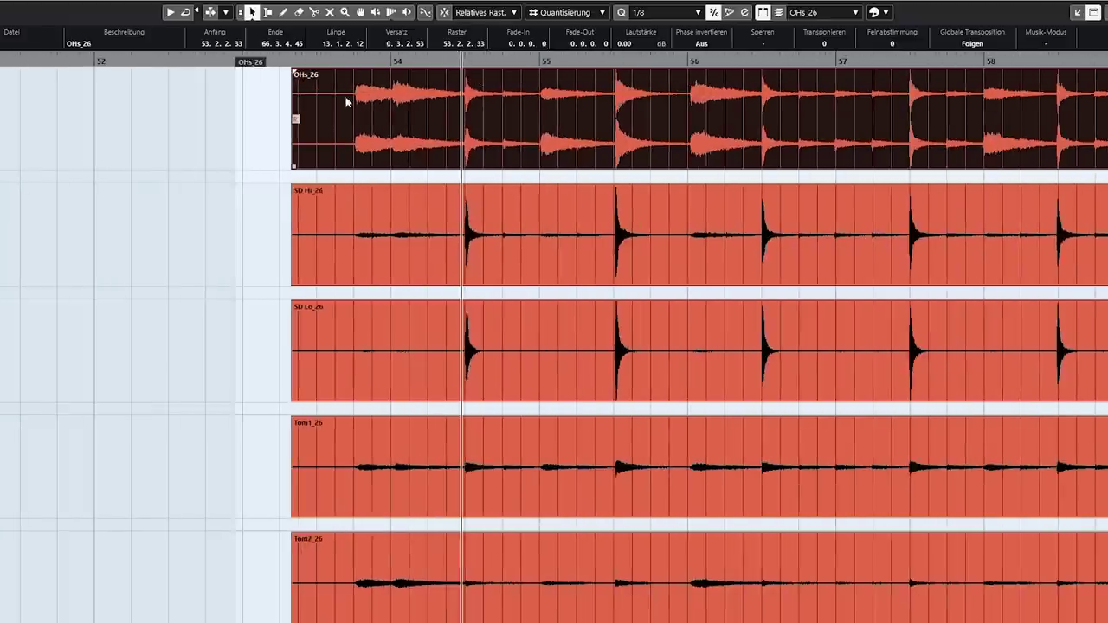
mouse_move(355, 61)
mouse_down()
mouse_move(355, 122)
mouse_move(368, 66)
mouse_up()
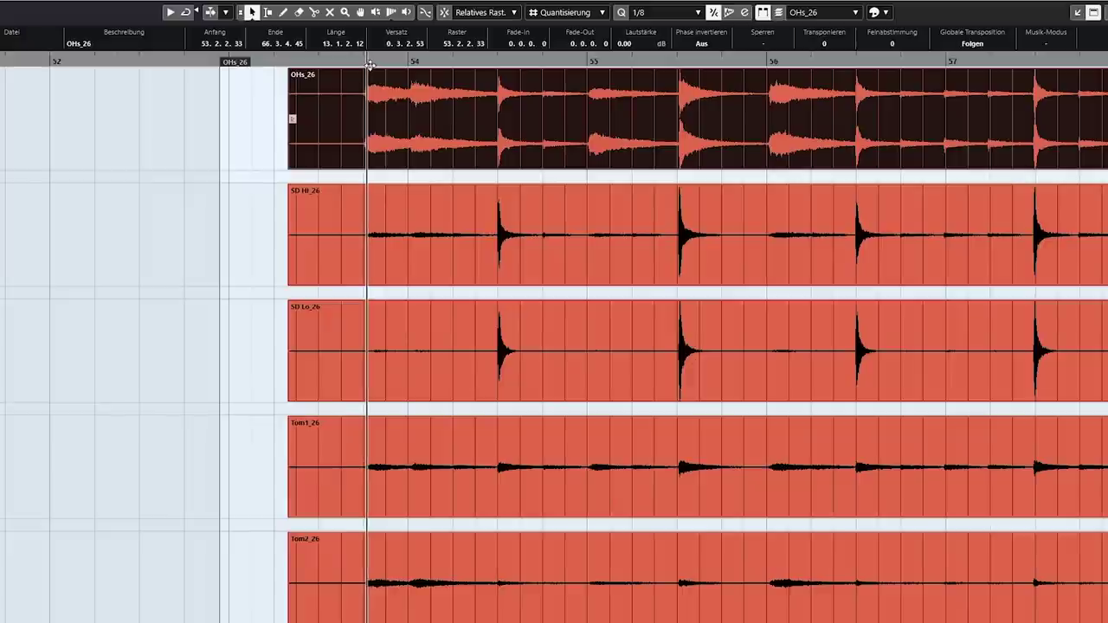
Compare the onset of the snare hit near 54.3 in the OHs, SD HI and SD Lo events
drag(370, 65, 477, 161)
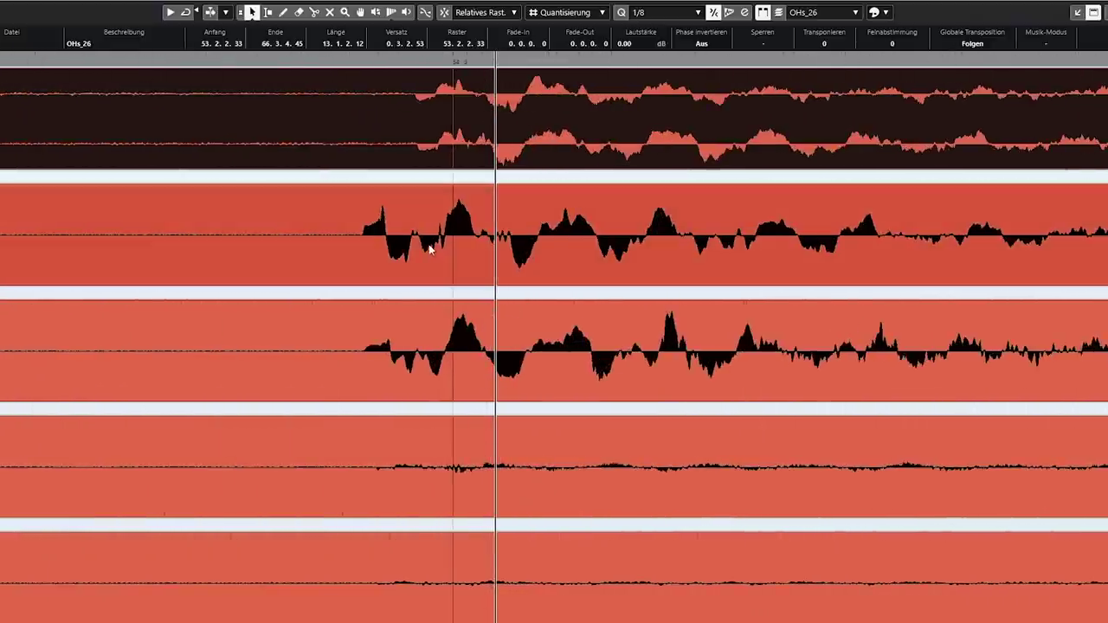
click(426, 216)
click(425, 379)
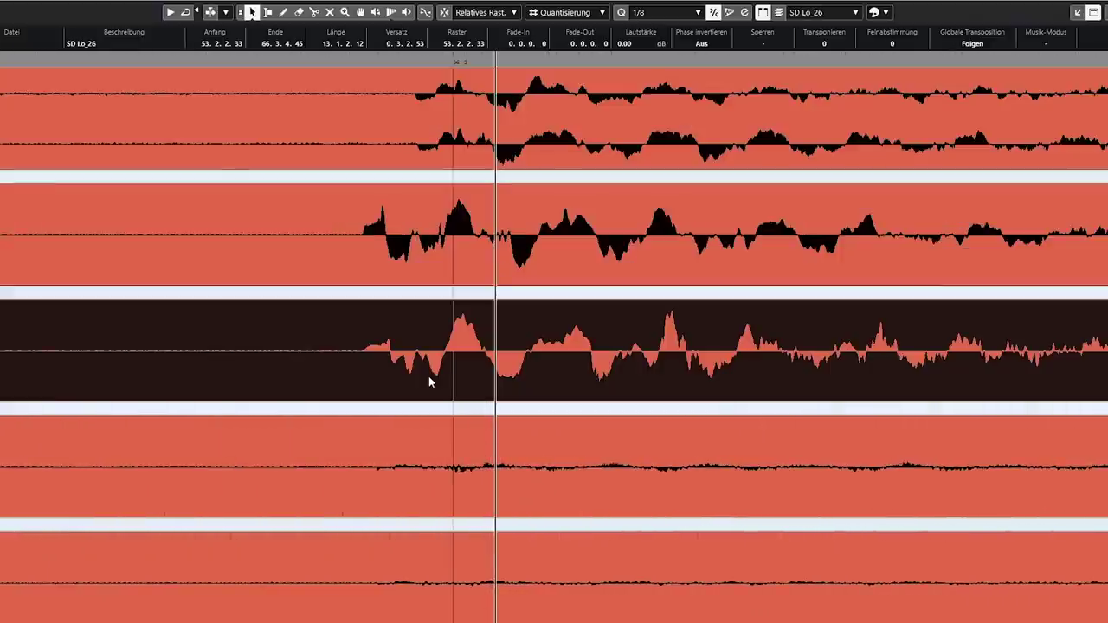
drag(370, 58, 340, 122)
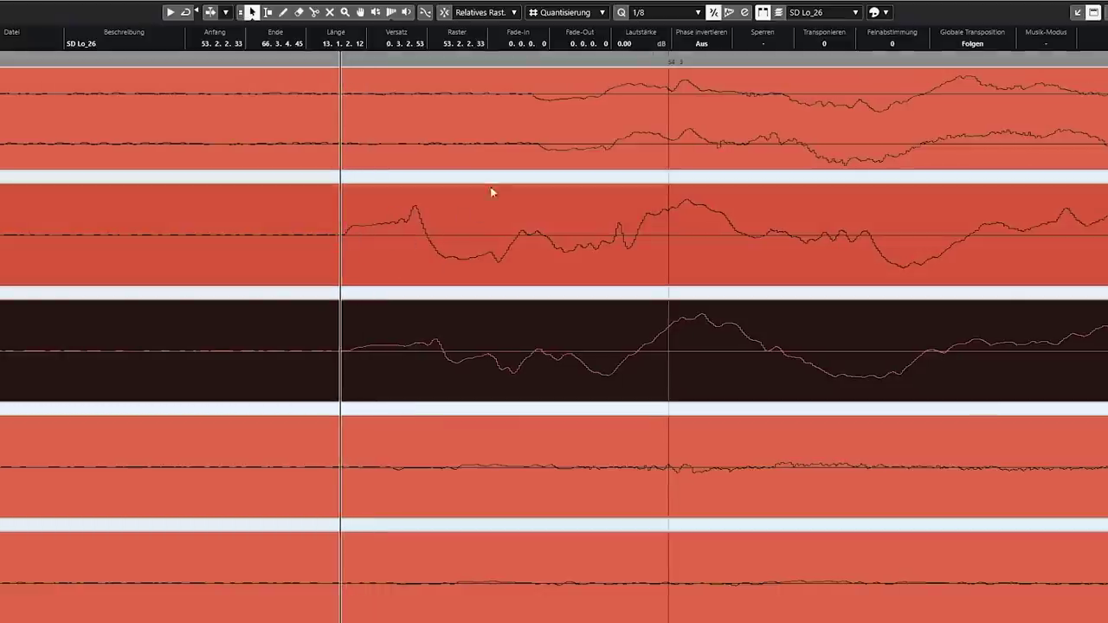
drag(370, 63, 592, 94)
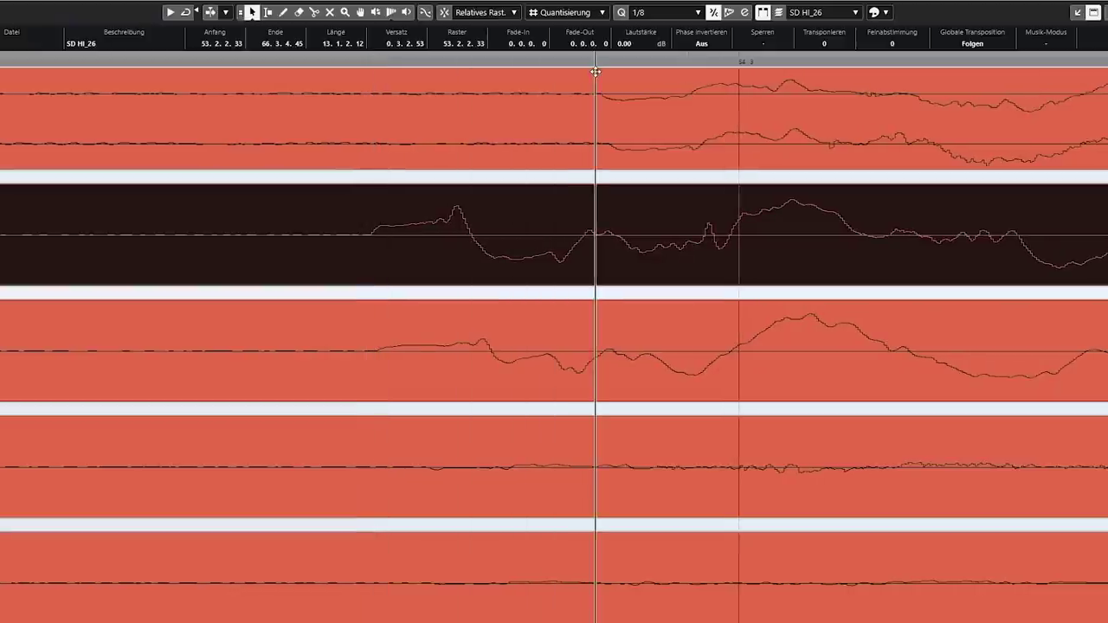
Try splitting all drum events at 54.2.4.115 and slipping the audio so the SD HI onset lands on 54.3, and undo it
click(572, 111)
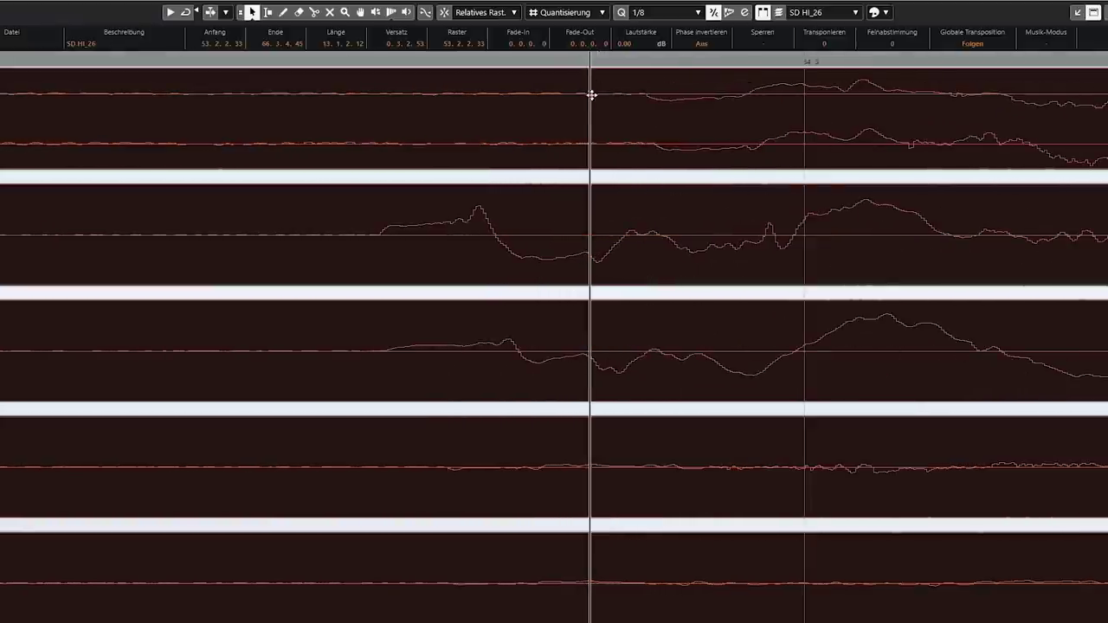
drag(334, 232, 852, 238)
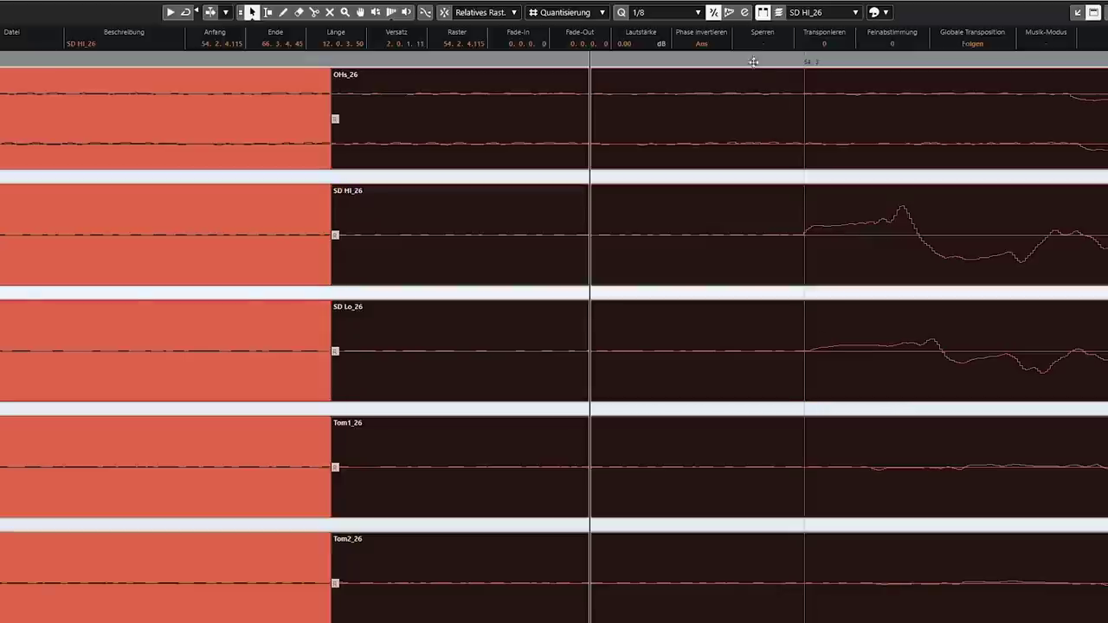
drag(775, 60, 772, 44)
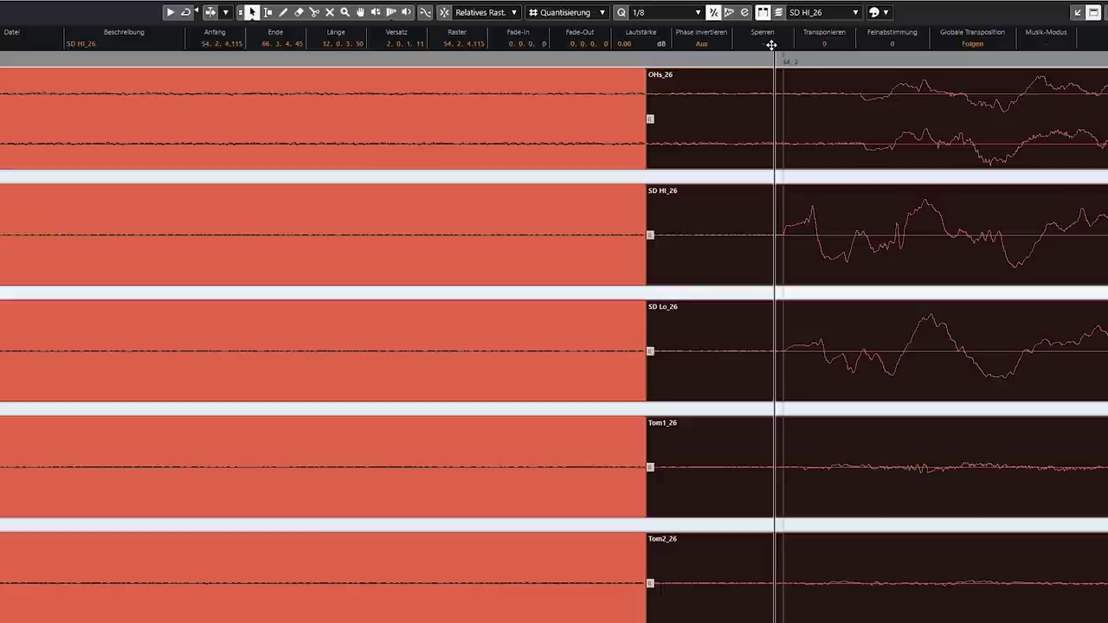
key(ctrl+z)
key(ctrl+z)
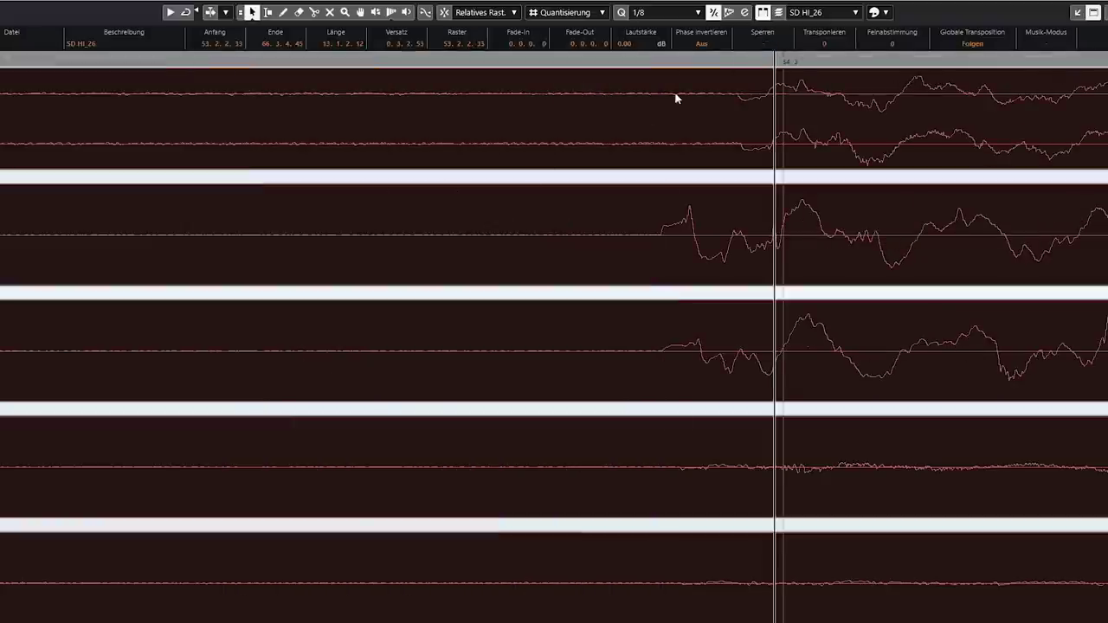
Try splitting all drum events at 54.2.4.99 and slipping the audio later around the 54.3 grid line, and undo it
drag(669, 63, 663, 56)
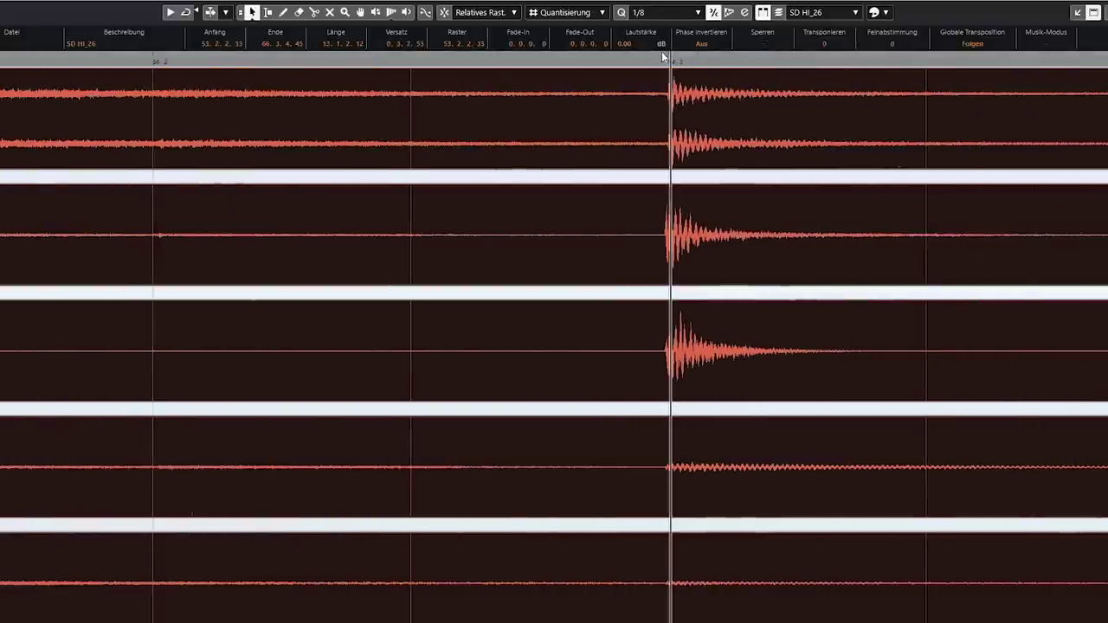
alt+click(648, 239)
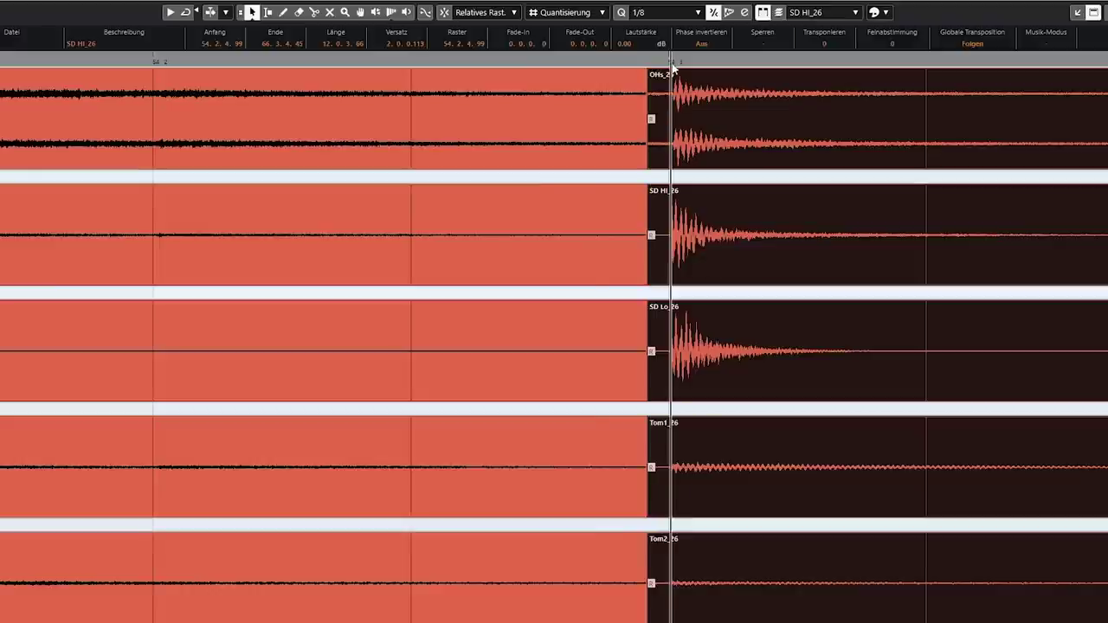
drag(673, 68, 603, 115)
drag(678, 281, 682, 212)
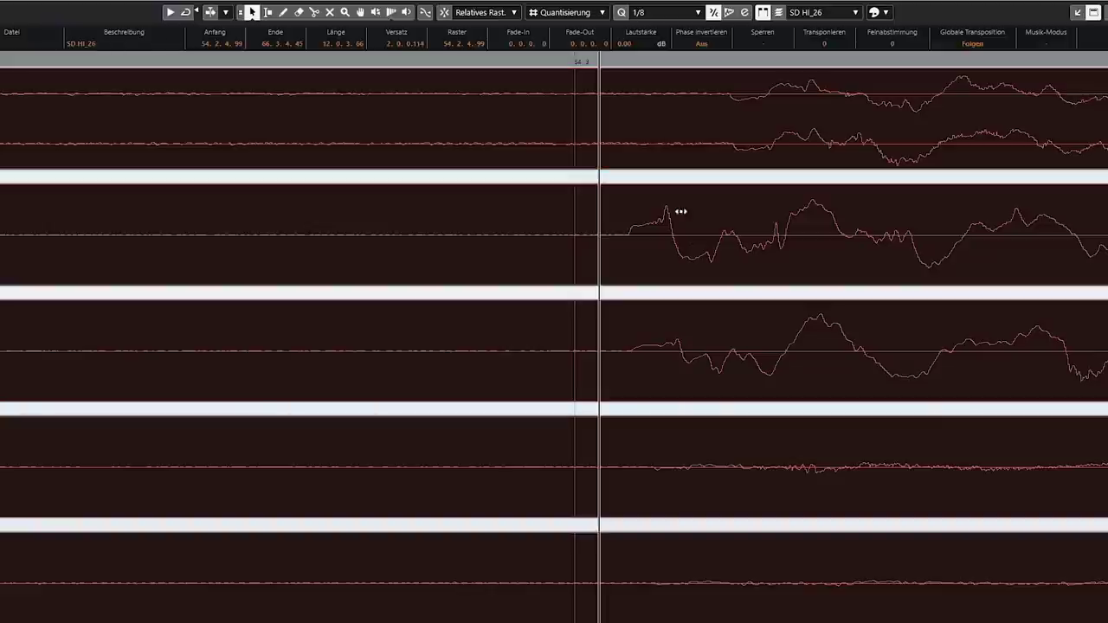
drag(603, 87, 389, 86)
drag(614, 66, 613, 15)
key(ctrl+z)
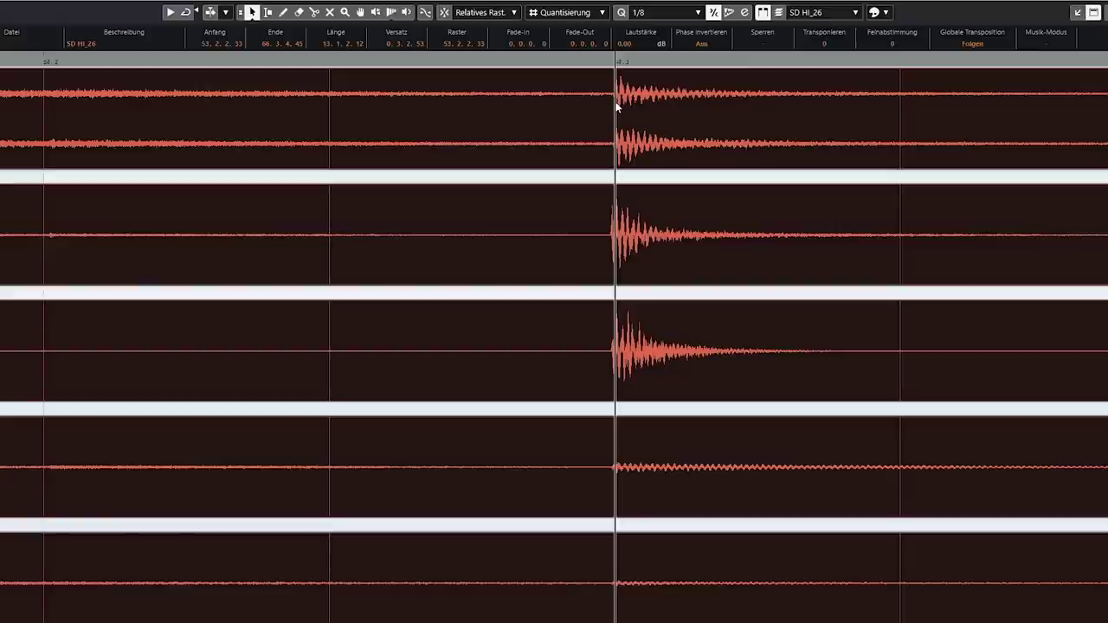
Examine at several magnifications how the snare hit in the close mics and overheads sits against the 54.3 grid line
key(h)
key(h)
key(h)
key(h)
key(h)
key(h)
key(h)
key(h)
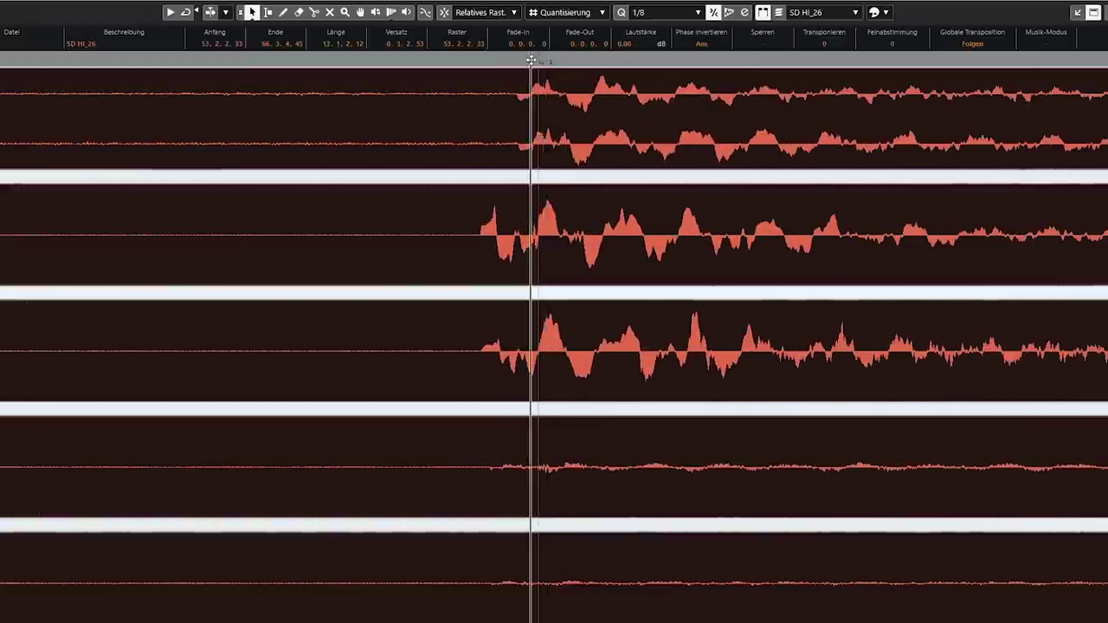
key(g)
key(g)
key(g)
key(g)
key(g)
key(g)
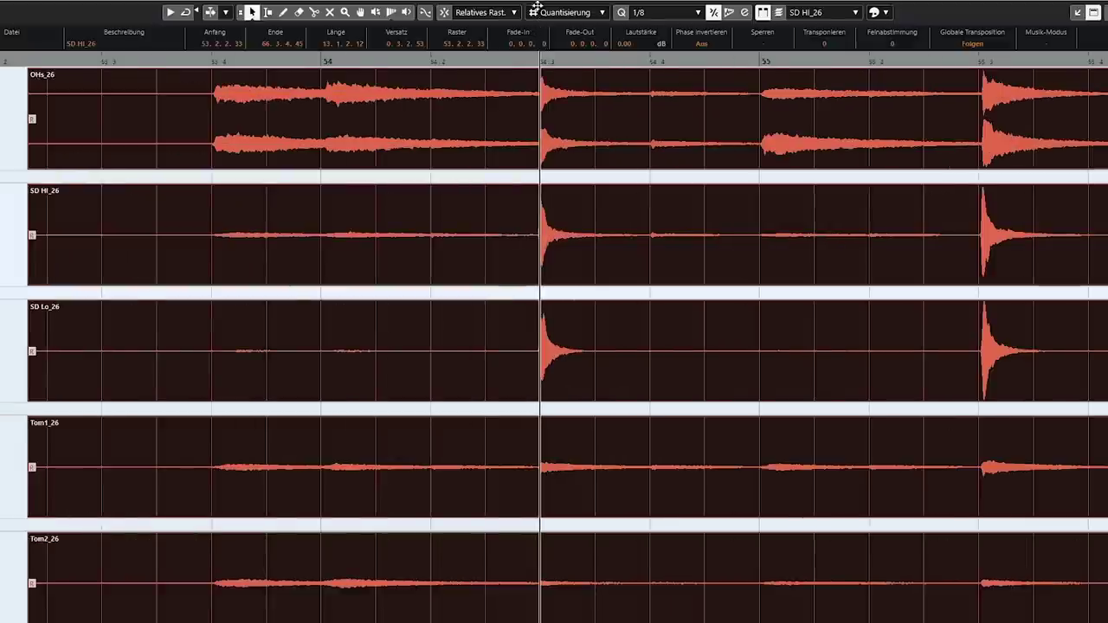
key(h)
key(h)
key(h)
key(h)
key(h)
key(h)
key(h)
key(h)
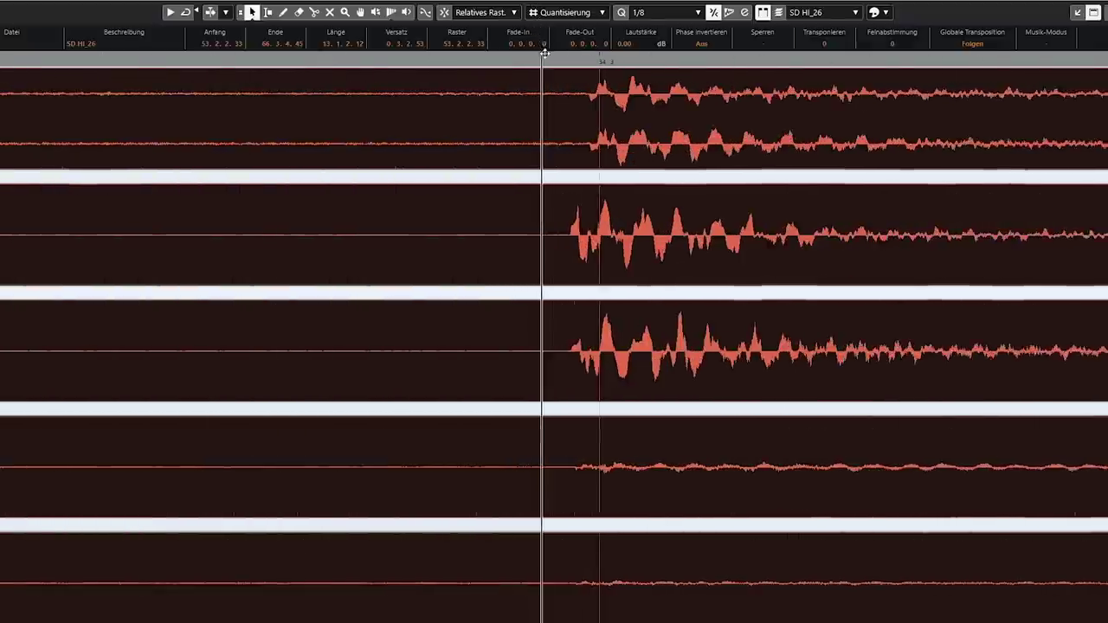
key(g)
key(g)
key(g)
key(g)
key(h)
key(h)
key(h)
key(h)
key(h)
key(h)
key(h)
key(h)
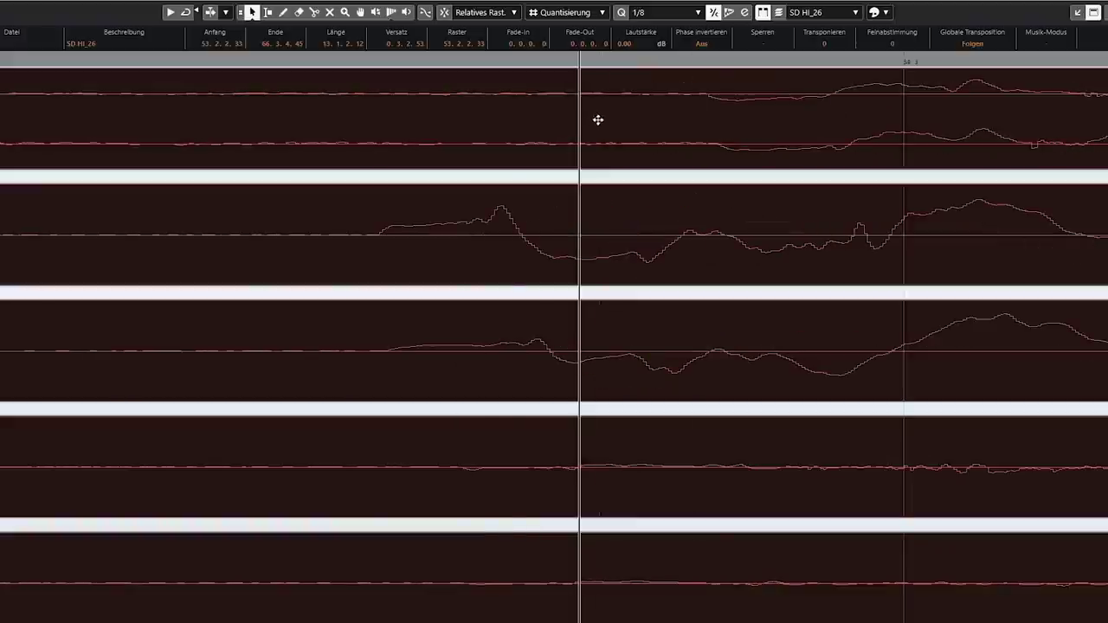
key(g)
key(g)
key(g)
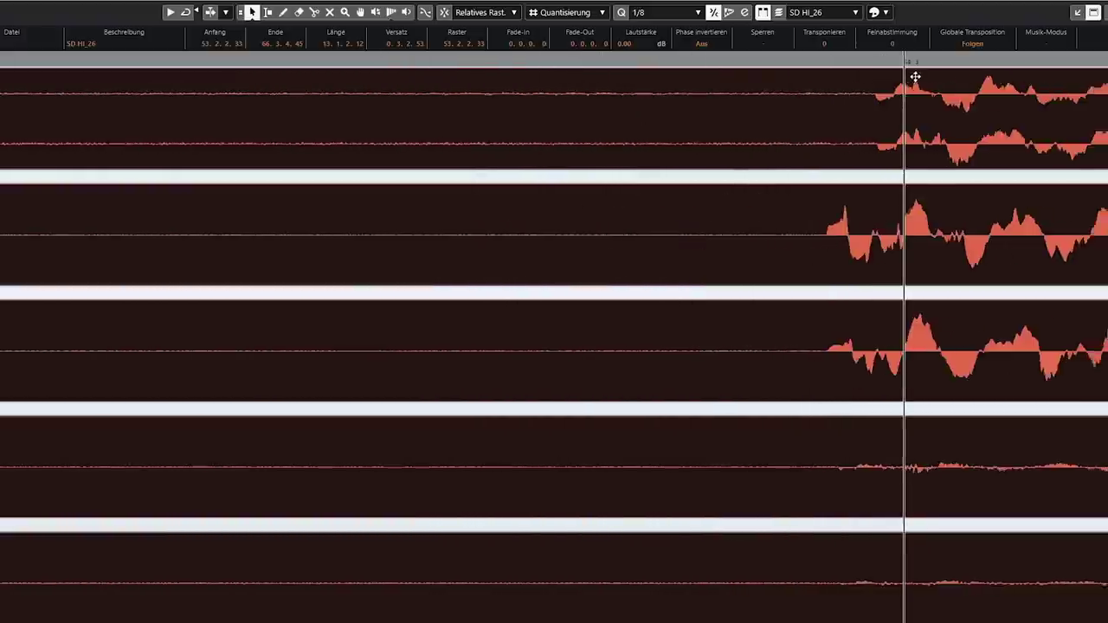
key(g)
key(g)
key(g)
key(g)
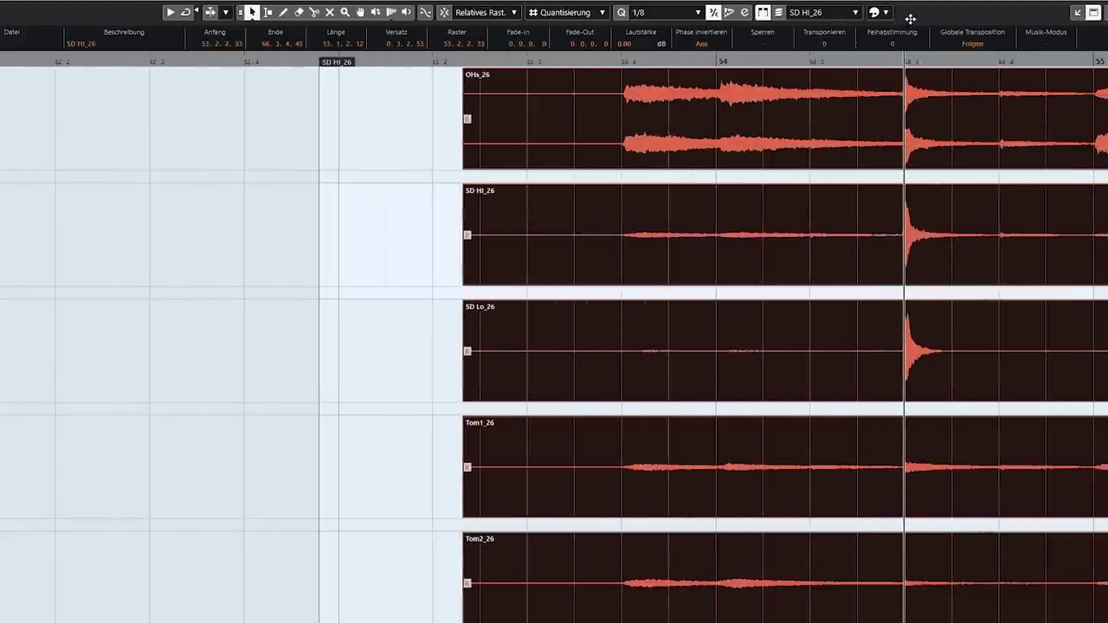
key(h)
key(h)
key(h)
key(h)
key(h)
key(h)
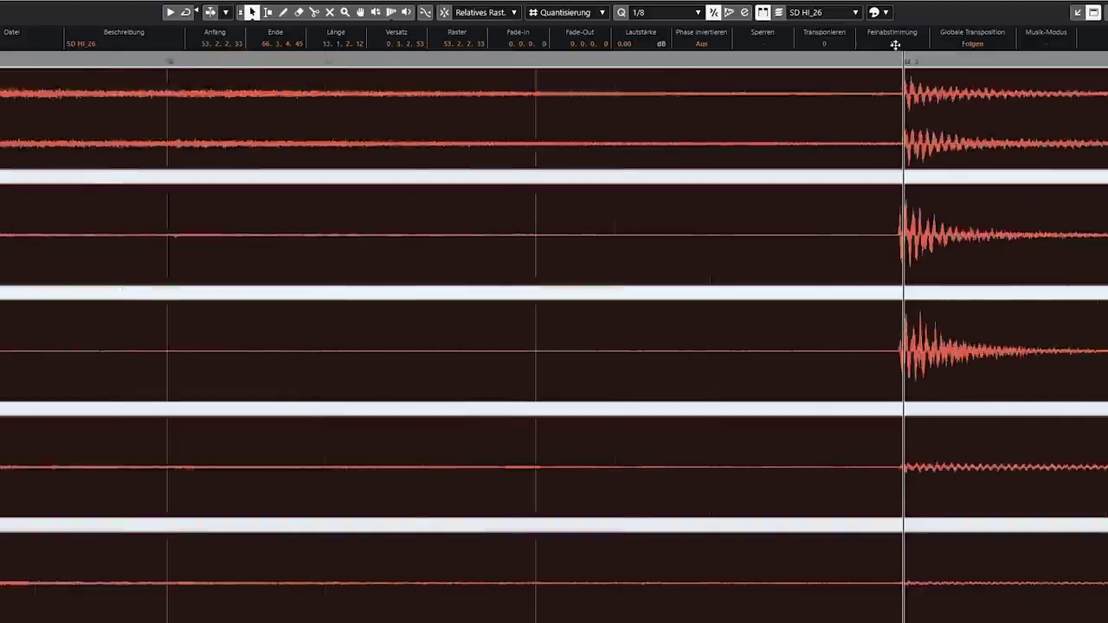
Try splitting all drum events at 54.2.4.118, after the SD HI snare onset and just before the OHs onset, and undo it
key(g)
key(g)
key(g)
key(g)
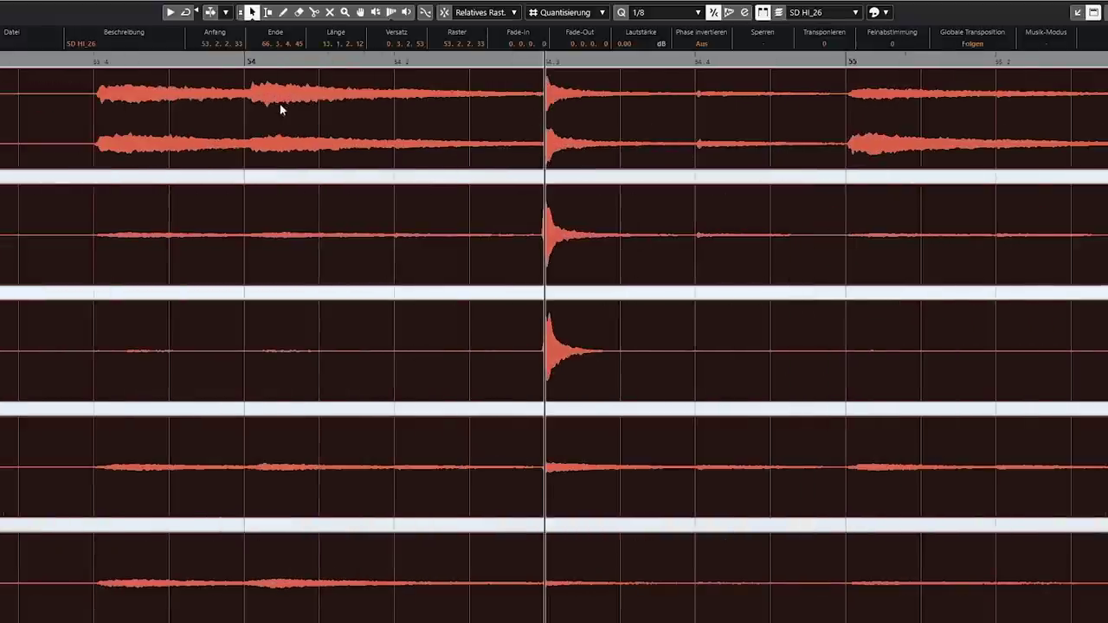
key(h)
key(h)
key(h)
key(h)
key(h)
key(h)
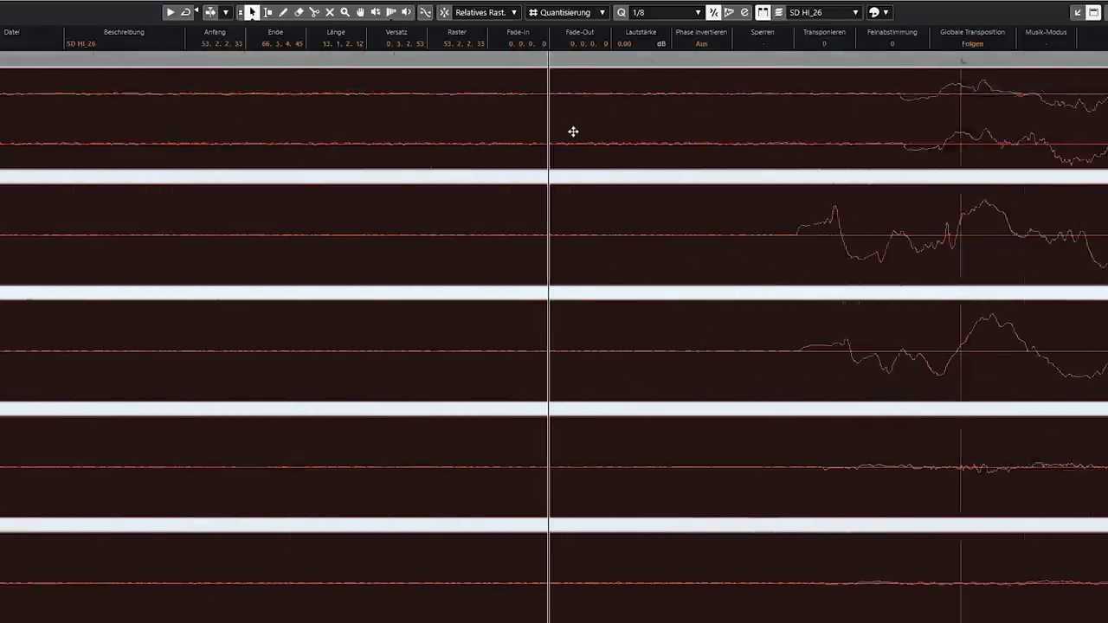
click(942, 117)
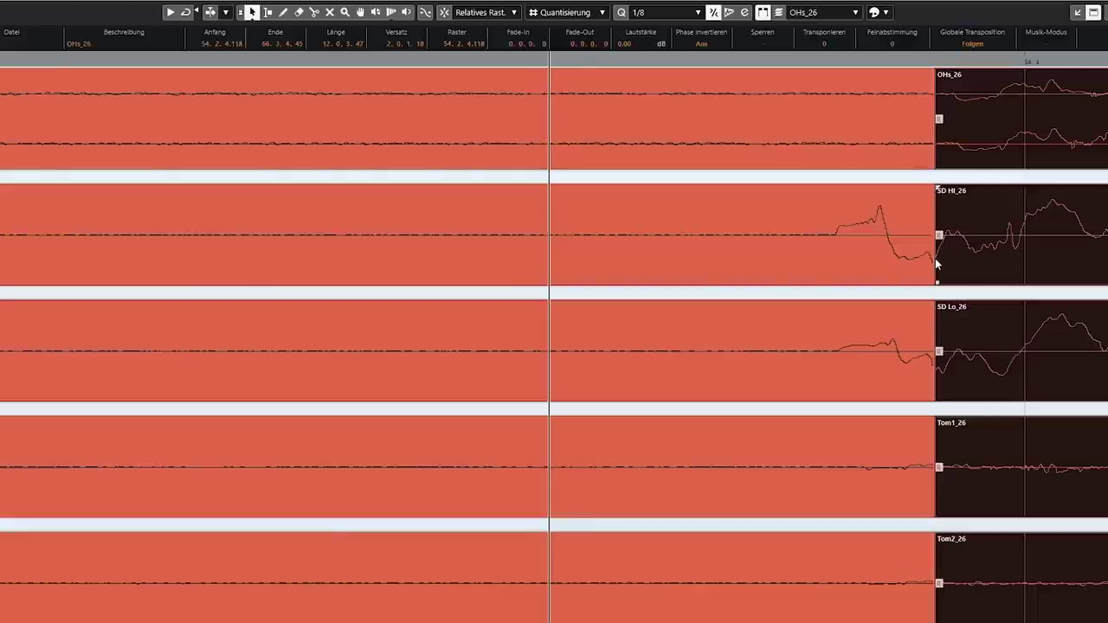
click(904, 234)
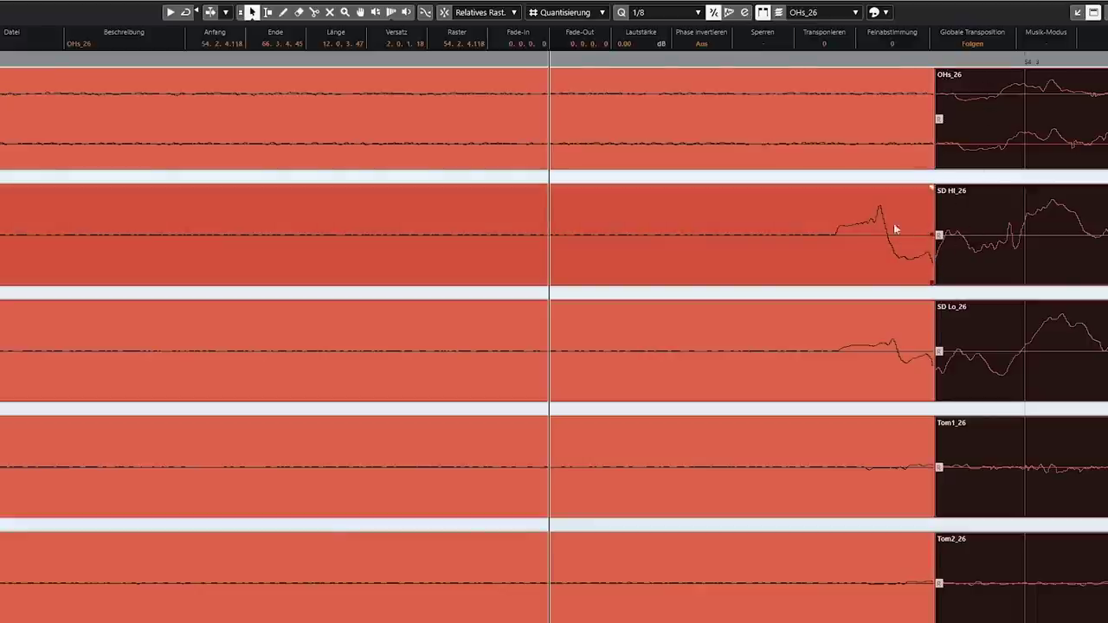
key(ctrl+z)
Try splitting the drum events just before the hi-hat hit near 54.4 and slipping the audio later, and undo both edits
drag(956, 59, 925, 97)
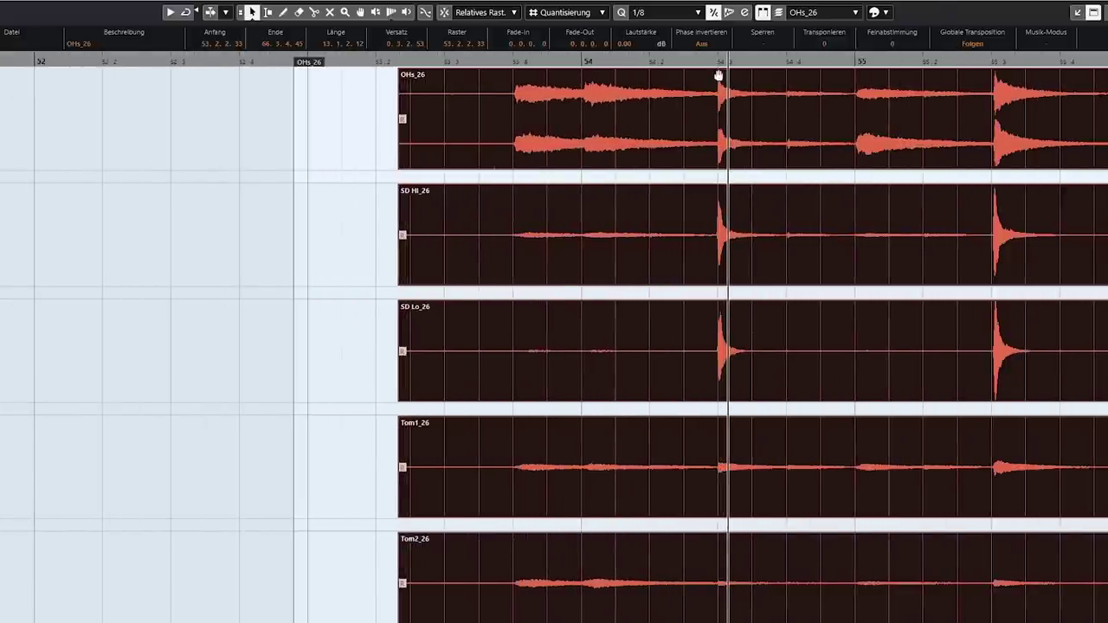
drag(715, 60, 831, 163)
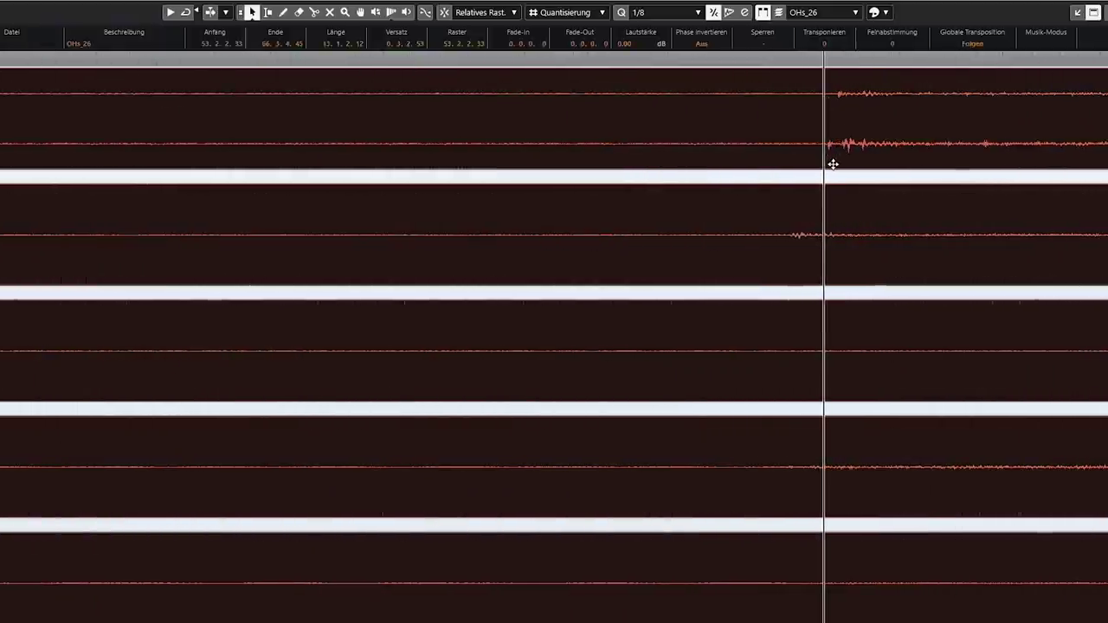
scroll(840, 152, down, 3)
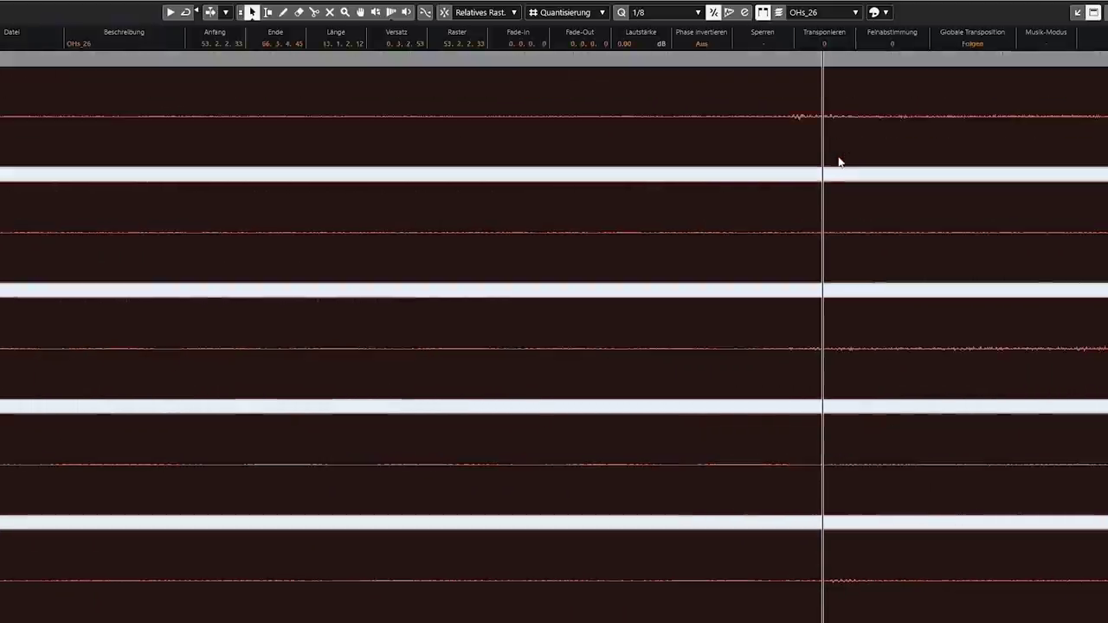
scroll(838, 173, down, 2)
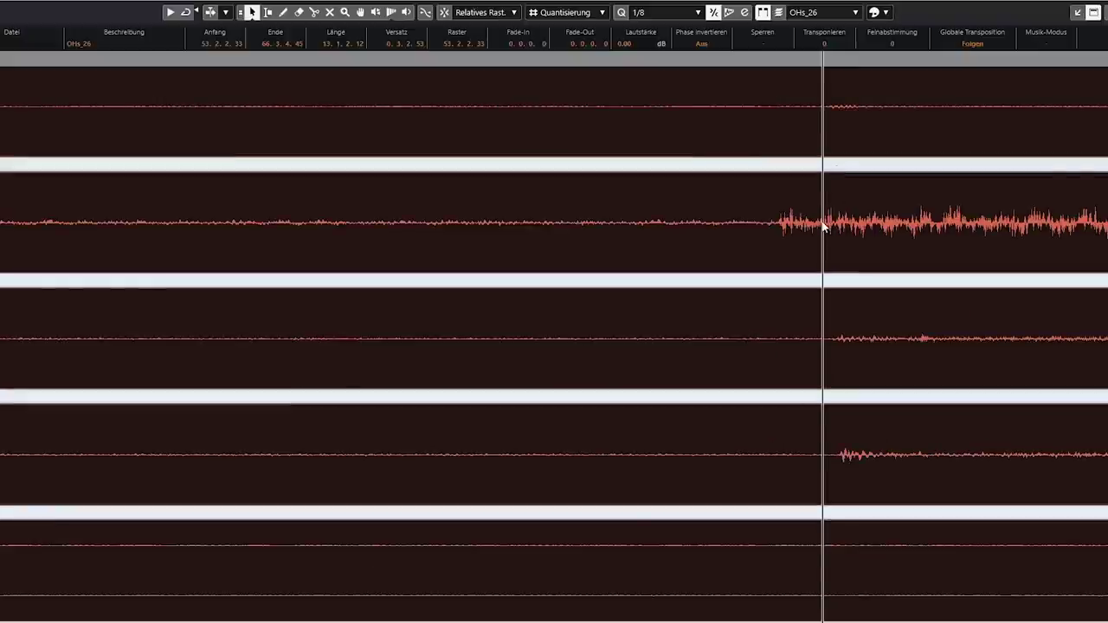
alt+click(756, 225)
drag(801, 246, 845, 242)
key(ctrl+z)
key(ctrl+z)
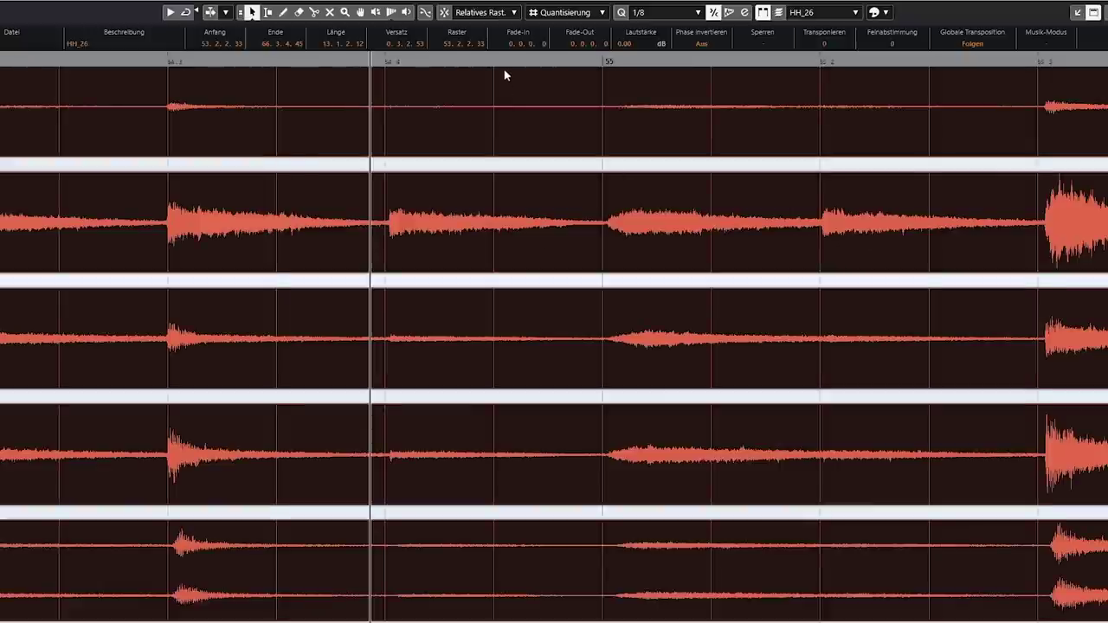
Try the quantize grid at 1/16 and 1/32 over the hits around bar 54, and return it to 1/8
mouse_move(493, 63)
mouse_down()
mouse_move(493, 124)
mouse_move(496, 78)
mouse_up()
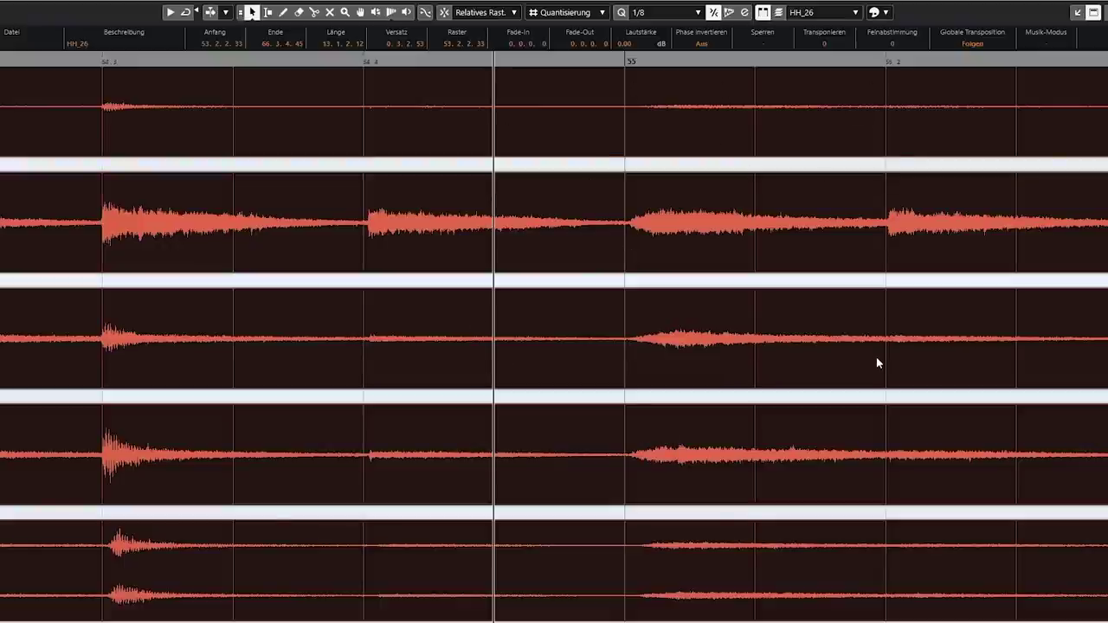
drag(657, 59, 488, 50)
click(653, 14)
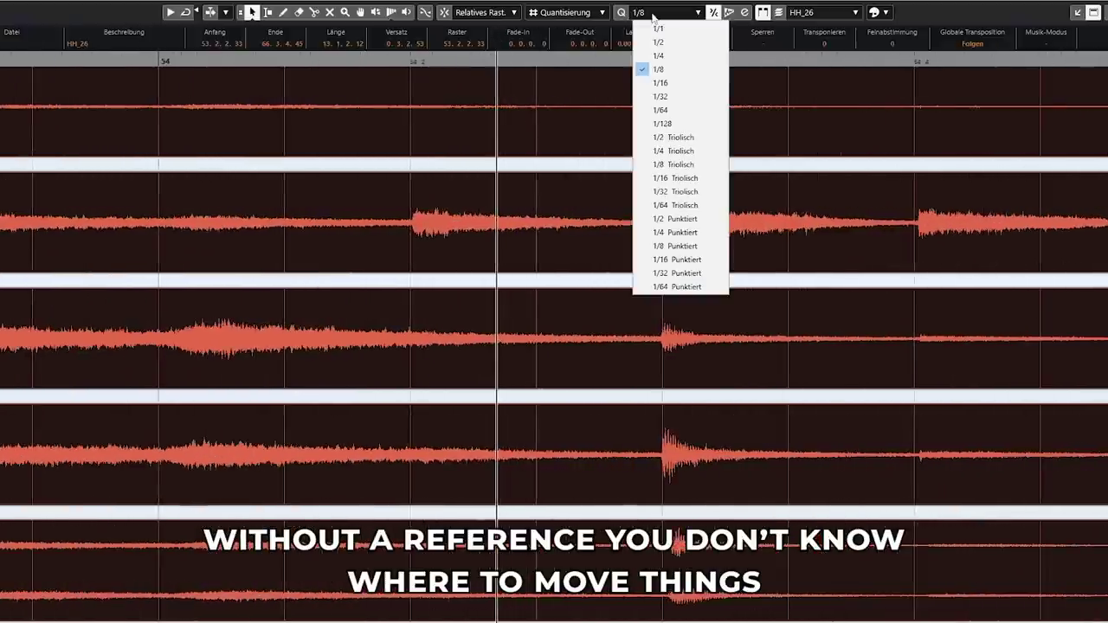
click(660, 69)
click(659, 14)
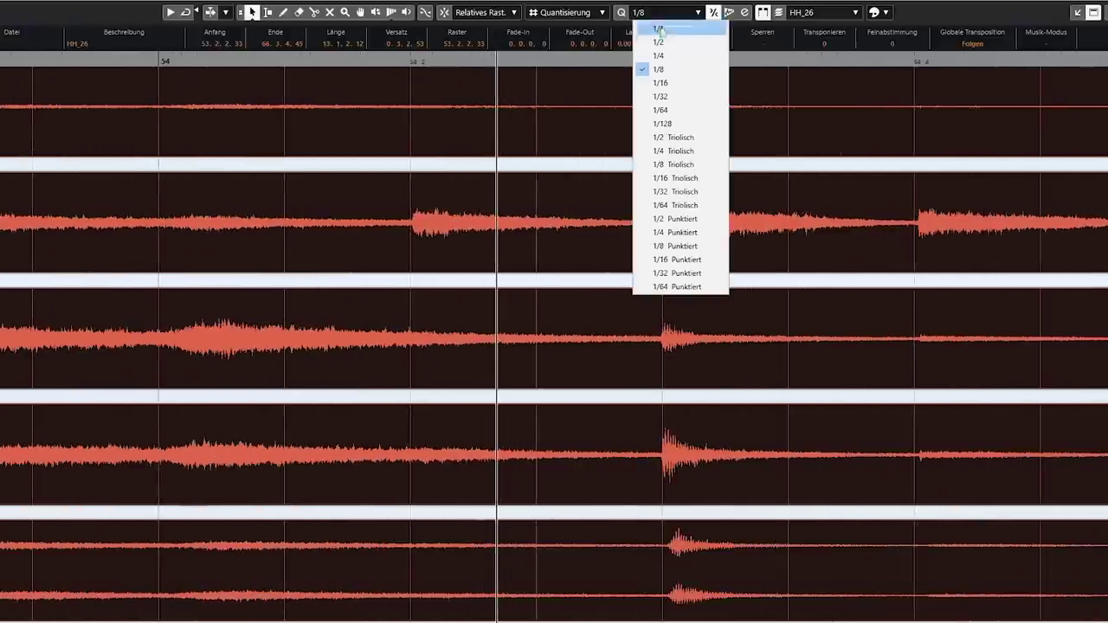
click(669, 83)
click(655, 14)
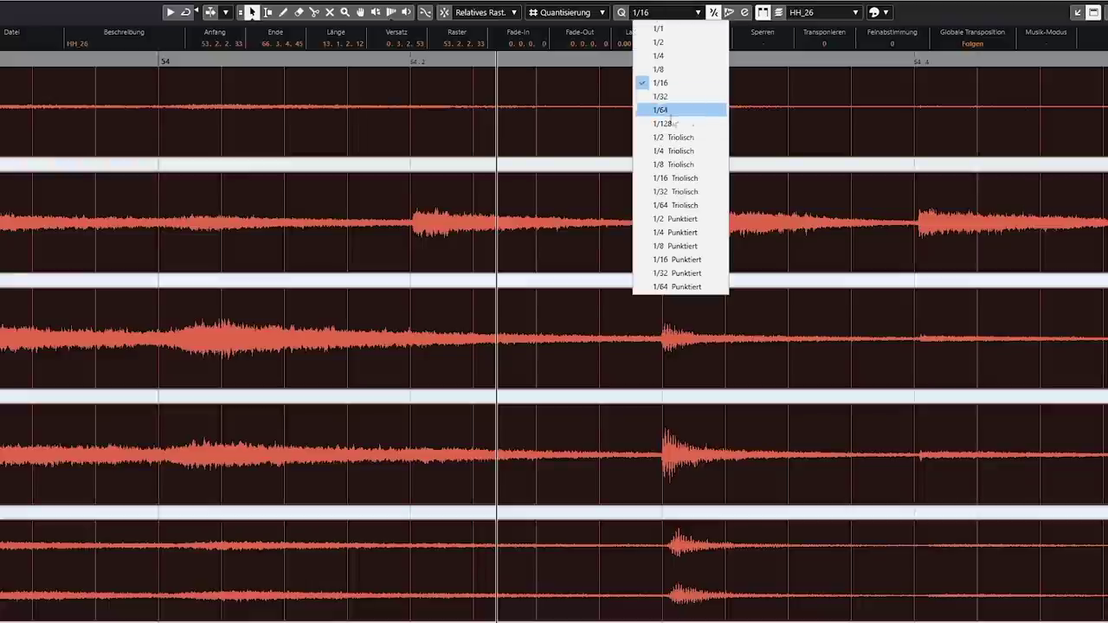
click(673, 97)
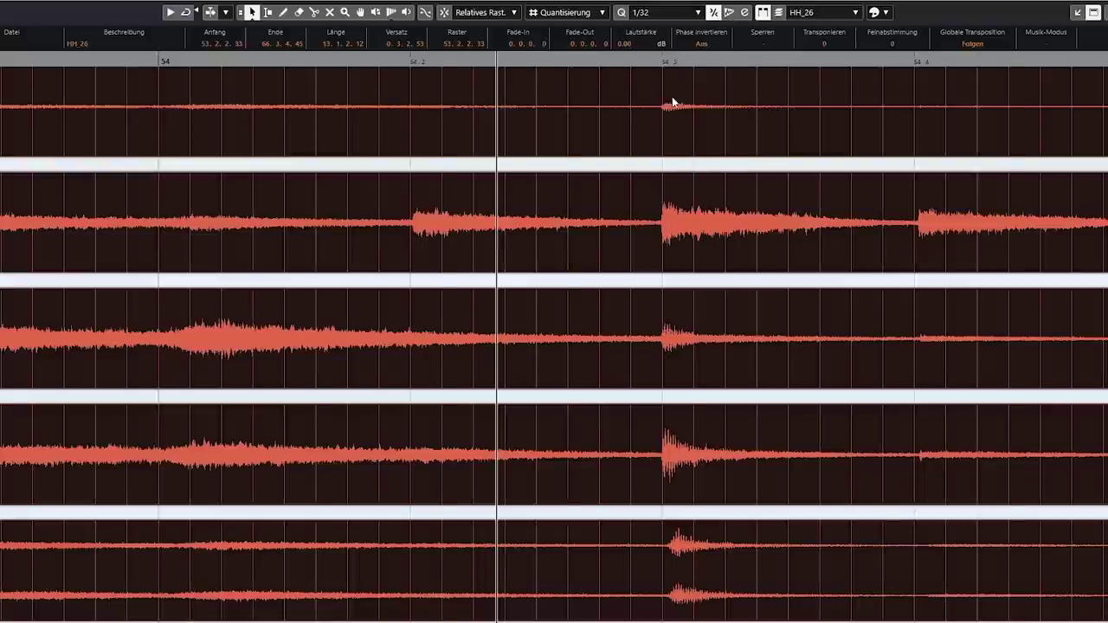
click(660, 15)
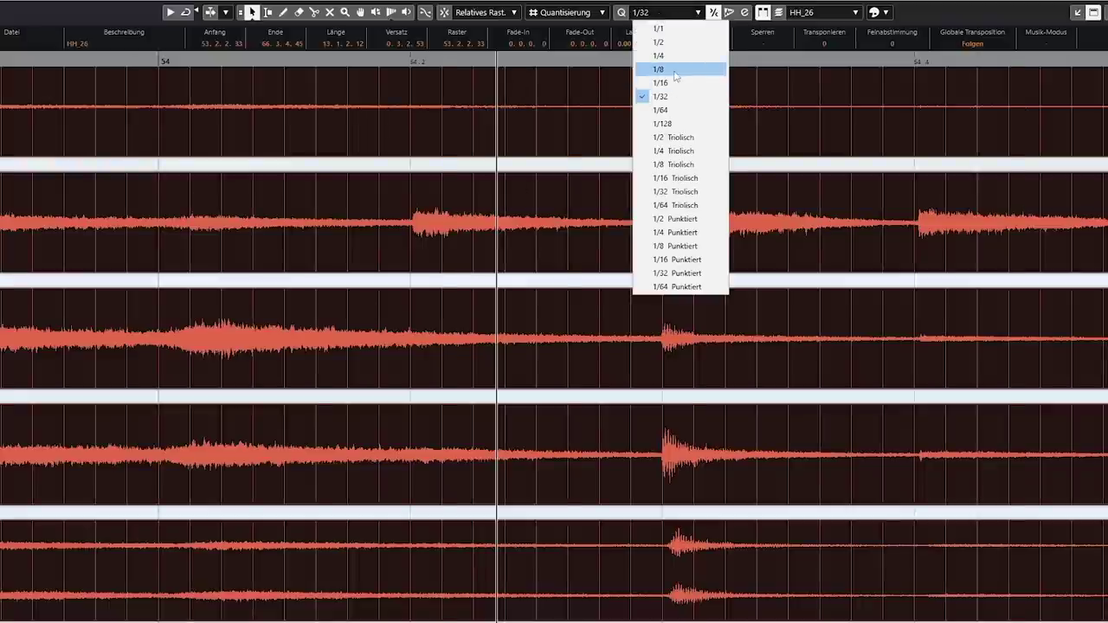
click(675, 71)
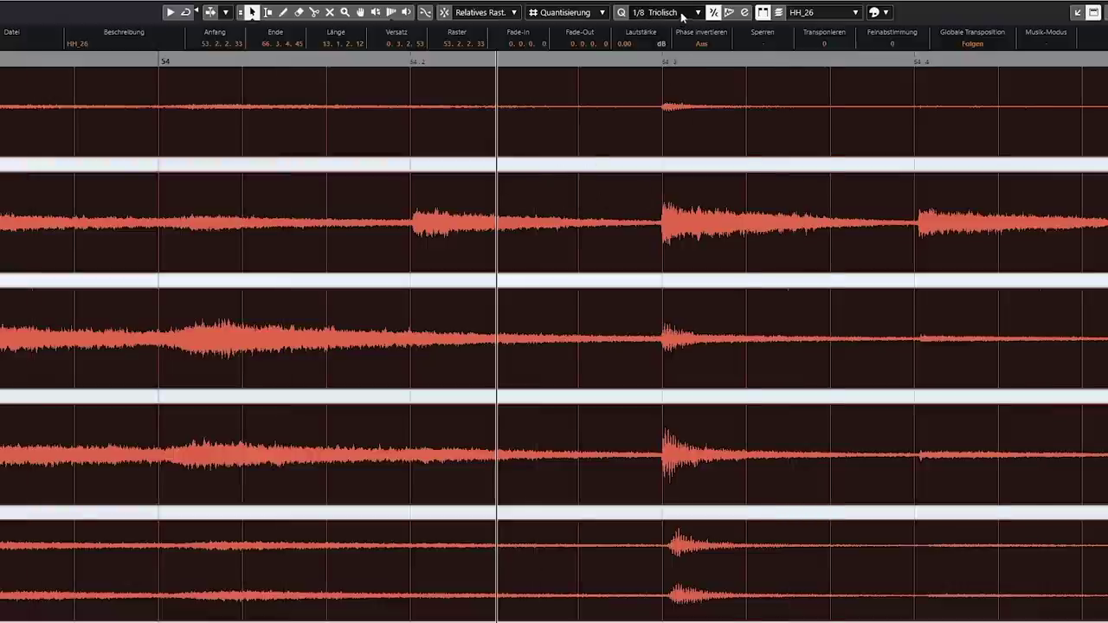
Try the 1/8 triplet and straight 1/16 quantize grids, and restore the 1/8 grid
key(t)
key(t)
key(t)
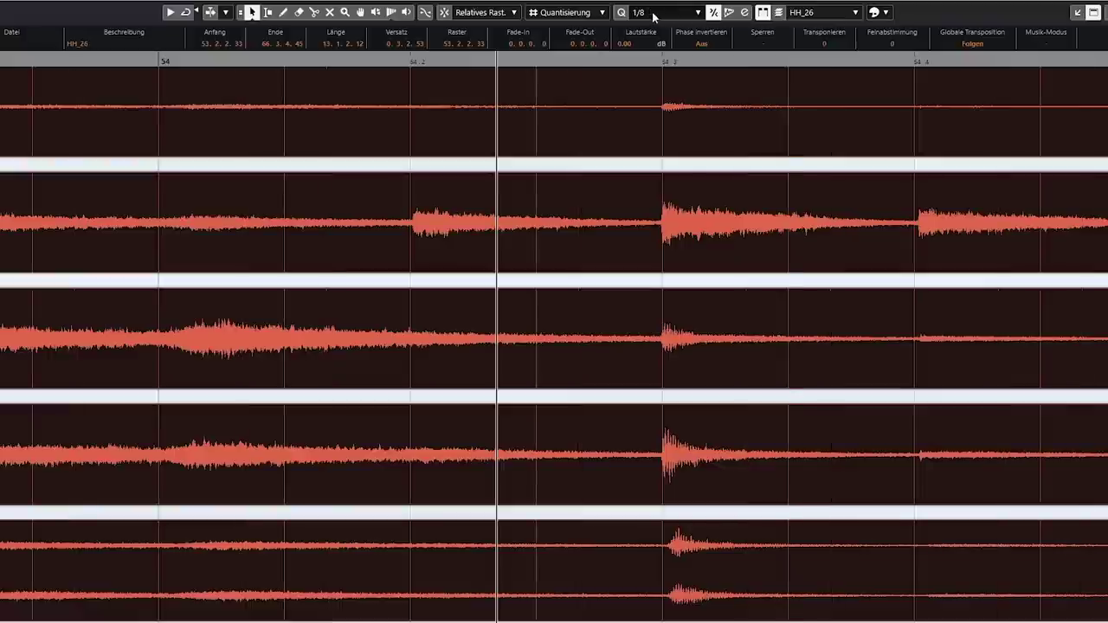
click(655, 17)
click(661, 82)
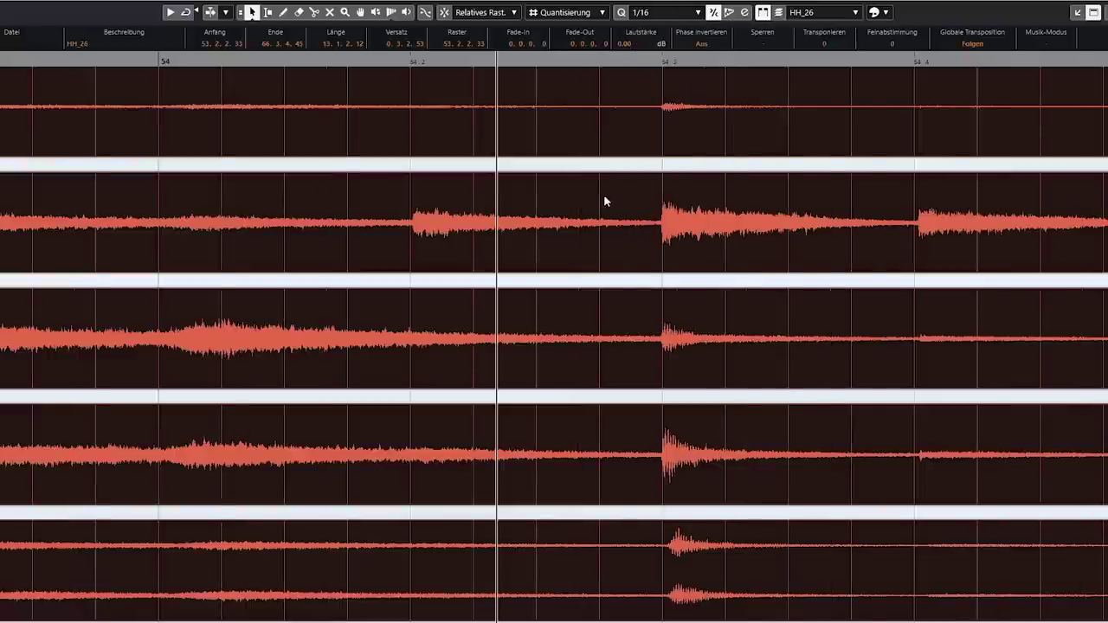
click(655, 16)
click(667, 70)
Set the quantize grid to 1/4 and play the drums through to just past 55.3
drag(542, 61, 395, 38)
key(h)
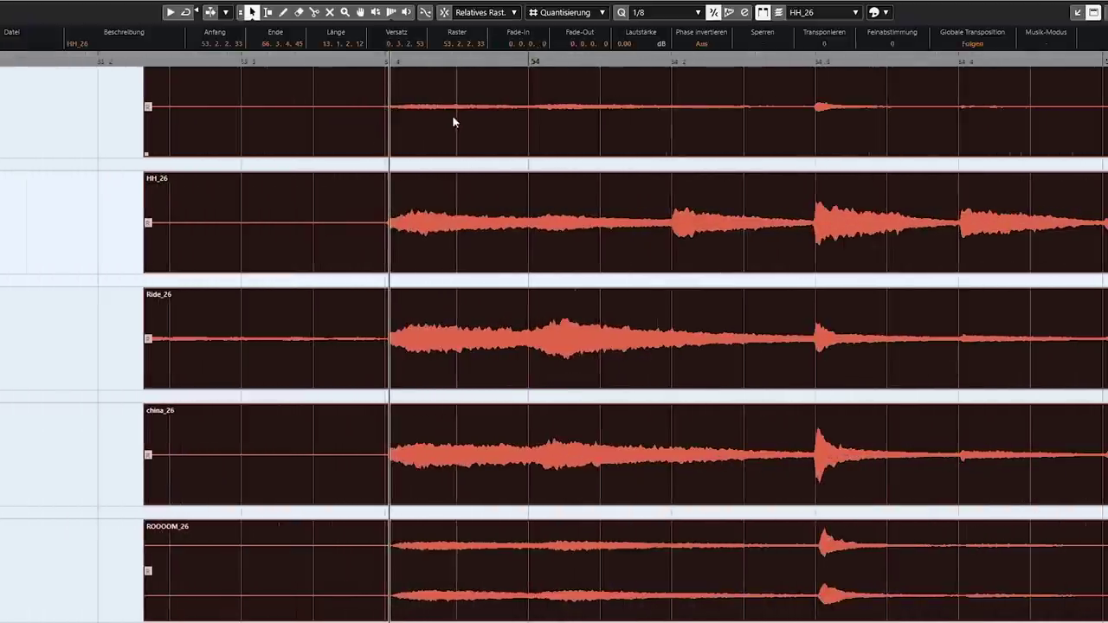
drag(592, 62, 476, 40)
click(658, 14)
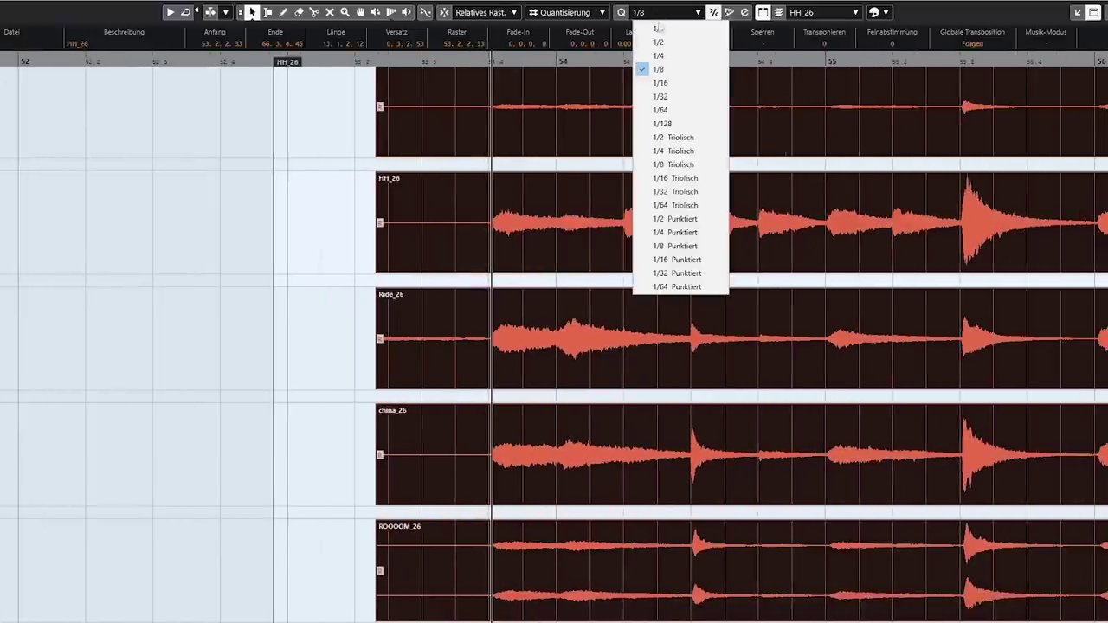
click(660, 55)
key(space)
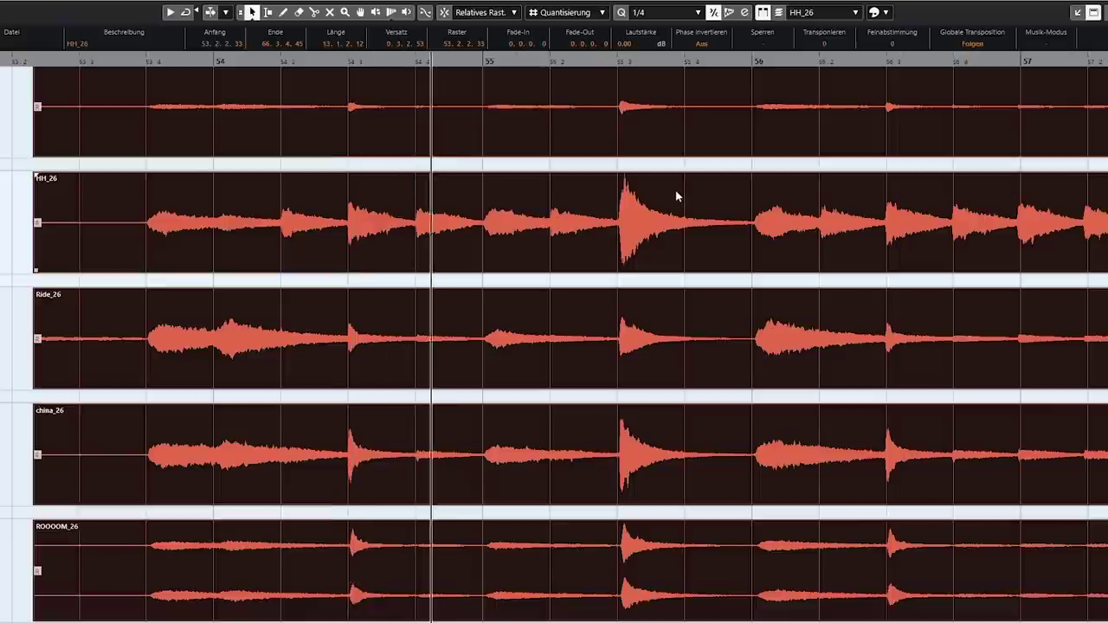
key(space)
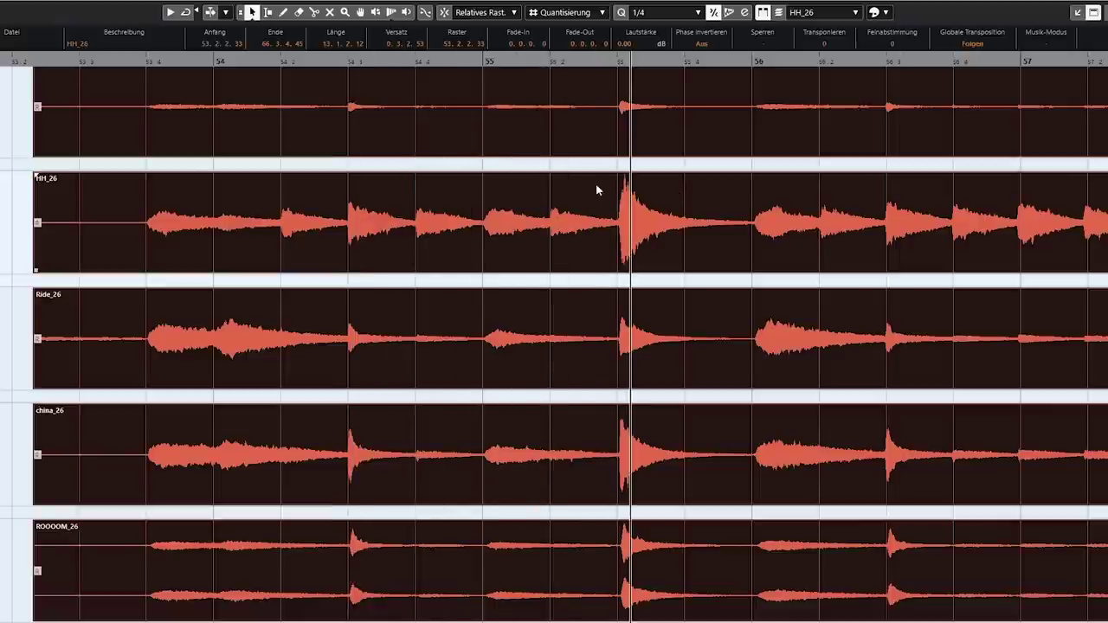
Compare a 1/16 quantize grid against the hits around bars 54 to 56, and return it to 1/4
click(668, 12)
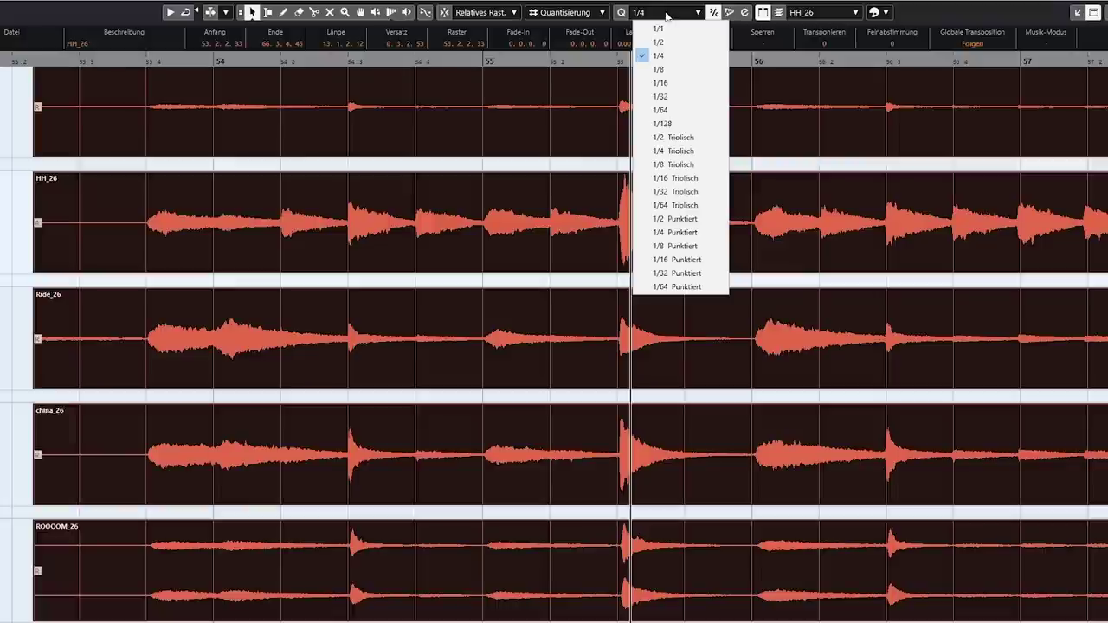
click(675, 83)
drag(562, 60, 548, 23)
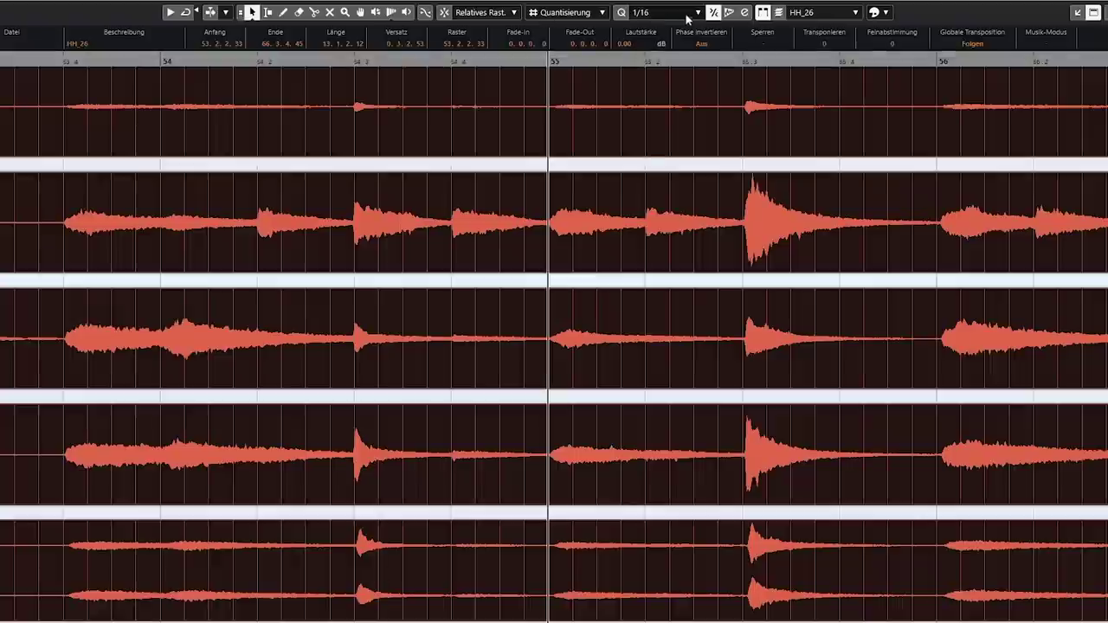
click(681, 15)
click(671, 58)
drag(667, 62, 758, 87)
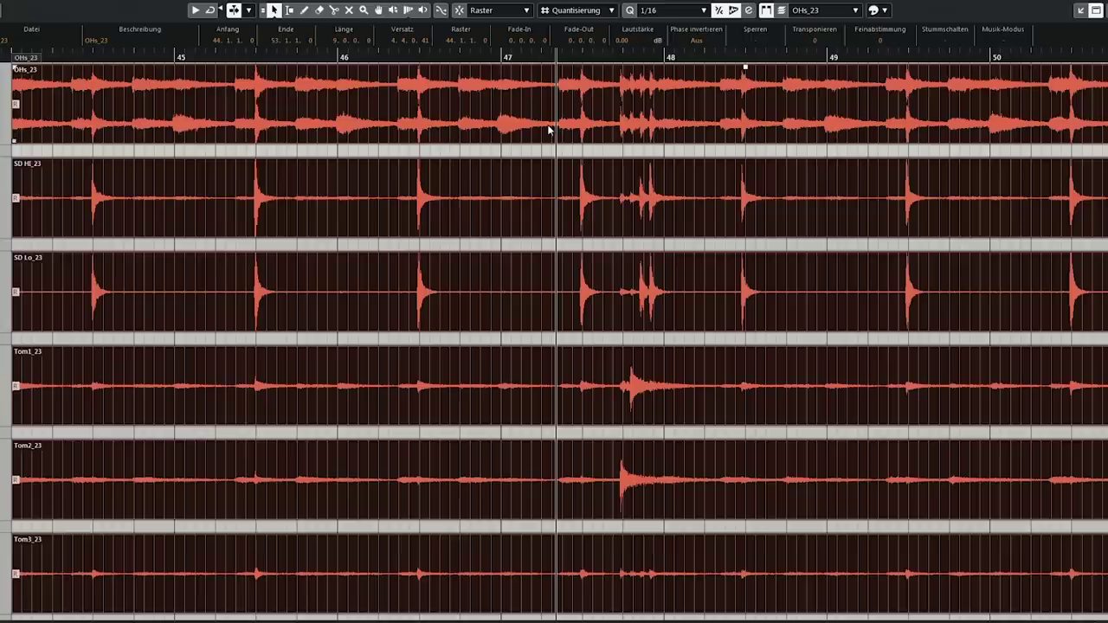
Try splitting all drum events at 47.2.4.94, right at the SD HI onset, with a short fade-in, and undo it
drag(585, 54, 534, 103)
mouse_move(670, 68)
mouse_down()
mouse_move(712, 85)
mouse_move(718, 54)
mouse_move(684, 58)
mouse_up()
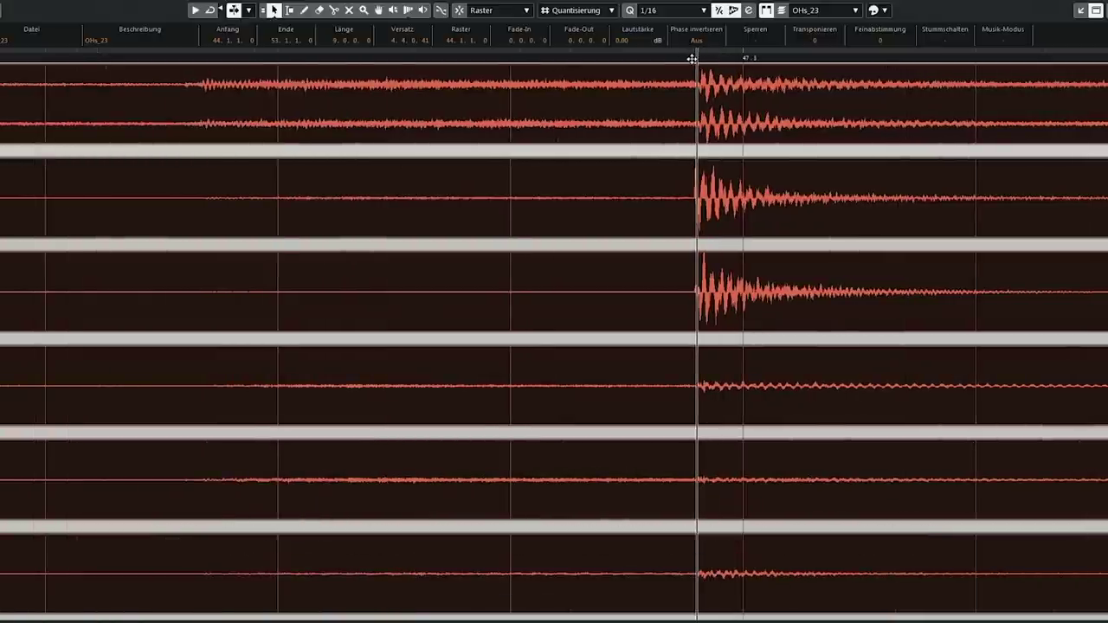
drag(689, 58, 554, 205)
drag(536, 58, 513, 140)
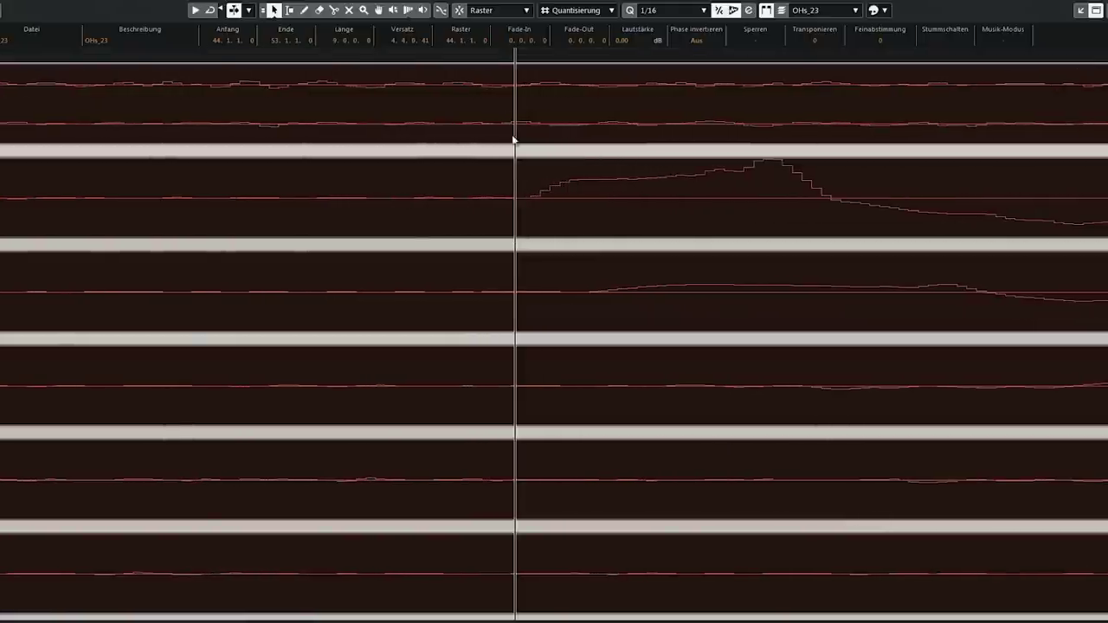
alt+click(530, 199)
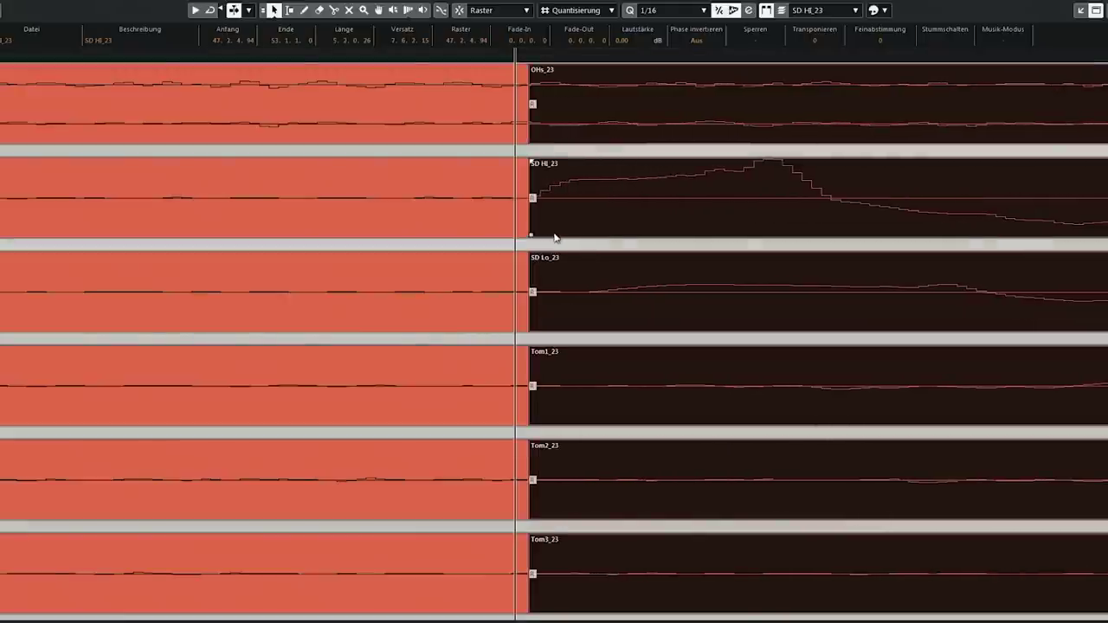
drag(531, 162, 583, 185)
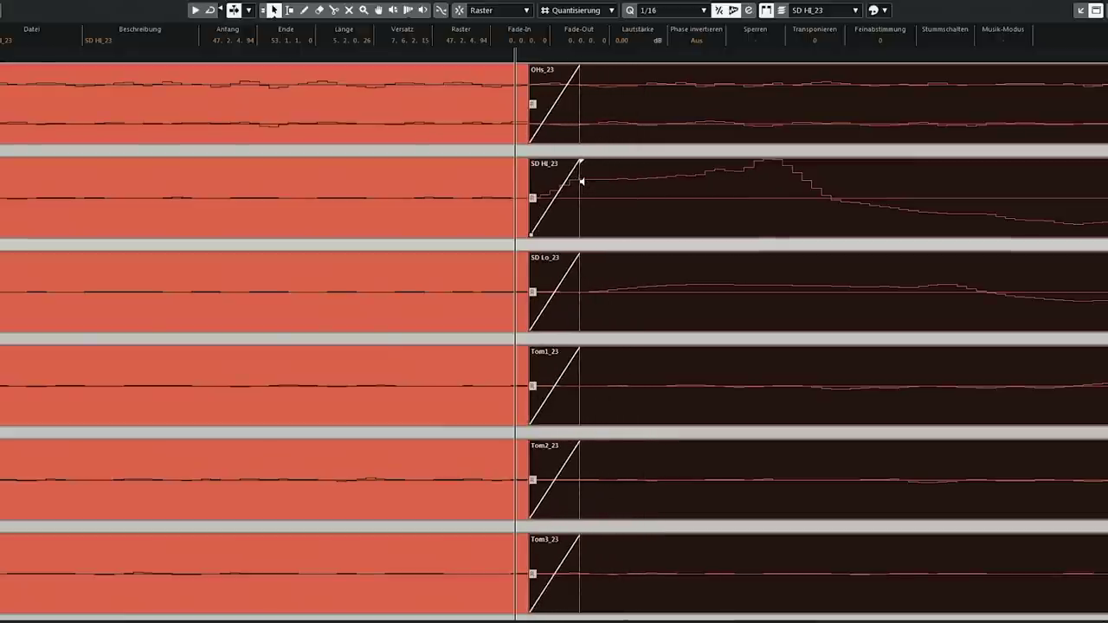
key(ctrl+z)
Split all drum events at 47.2.4.91, slightly ahead of the snare hit's onset
key(g)
drag(545, 54, 529, 31)
alt+click(501, 114)
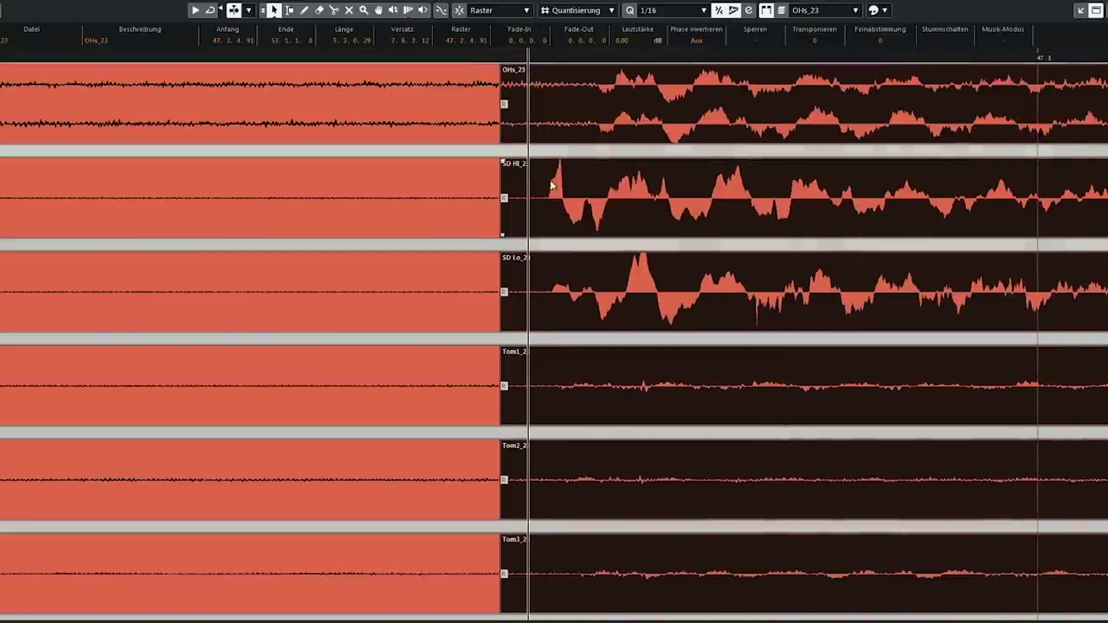
Move all drum events after the split later so the SD HI snare onset lands on the 47.3 grid line
key(g)
key(g)
key(g)
key(g)
key(g)
key(g)
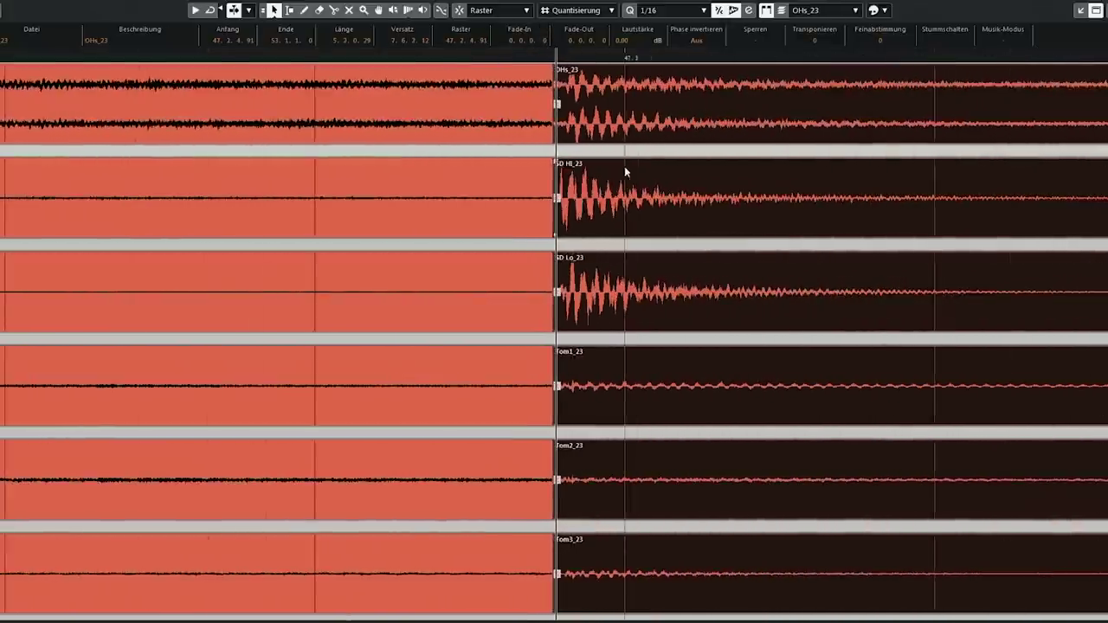
key(h)
key(h)
key(h)
key(g)
key(g)
key(g)
key(g)
key(g)
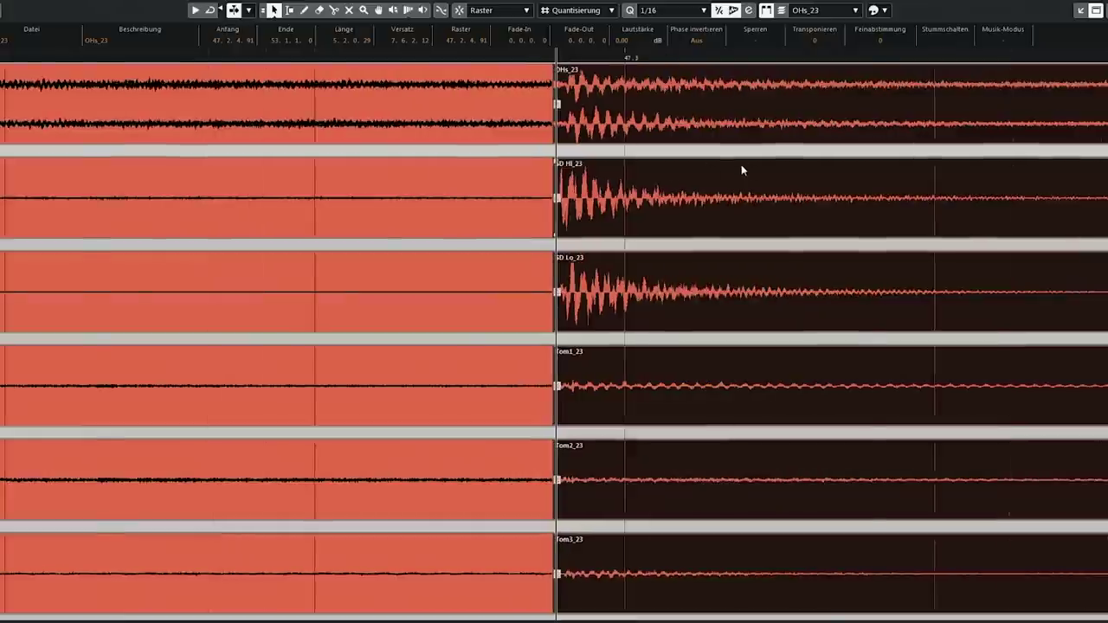
key(g)
drag(584, 58, 609, 71)
key(g)
key(g)
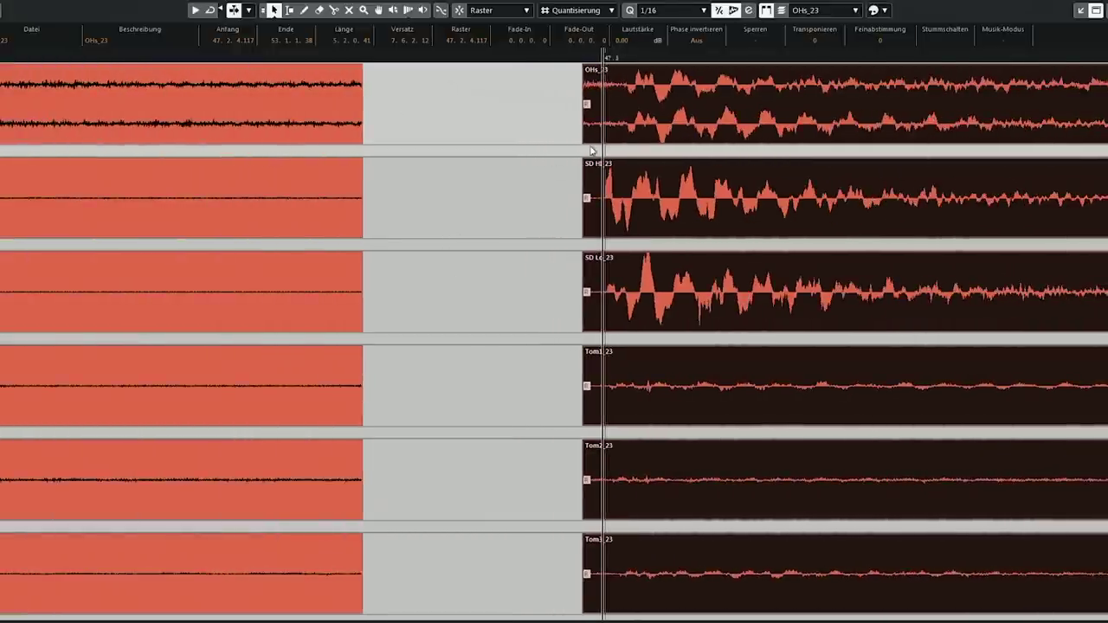
Extend the moved drum events' starts back to 47.2.4.99, and try filling the remaining gap by lengthening the preceding SD HI event
drag(585, 141, 427, 156)
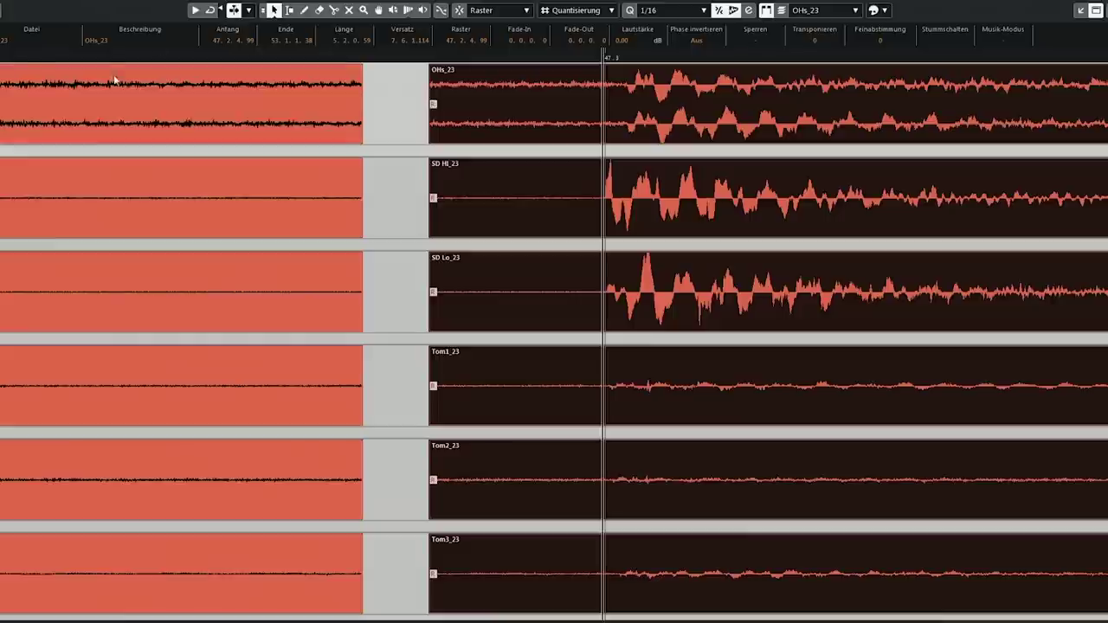
click(279, 181)
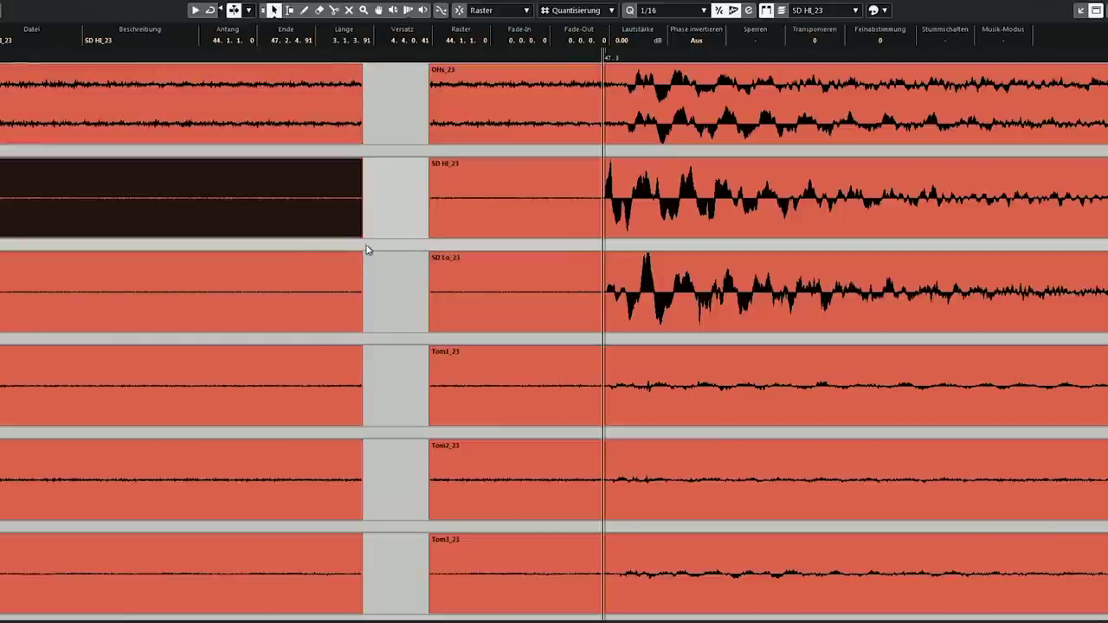
drag(360, 235, 424, 234)
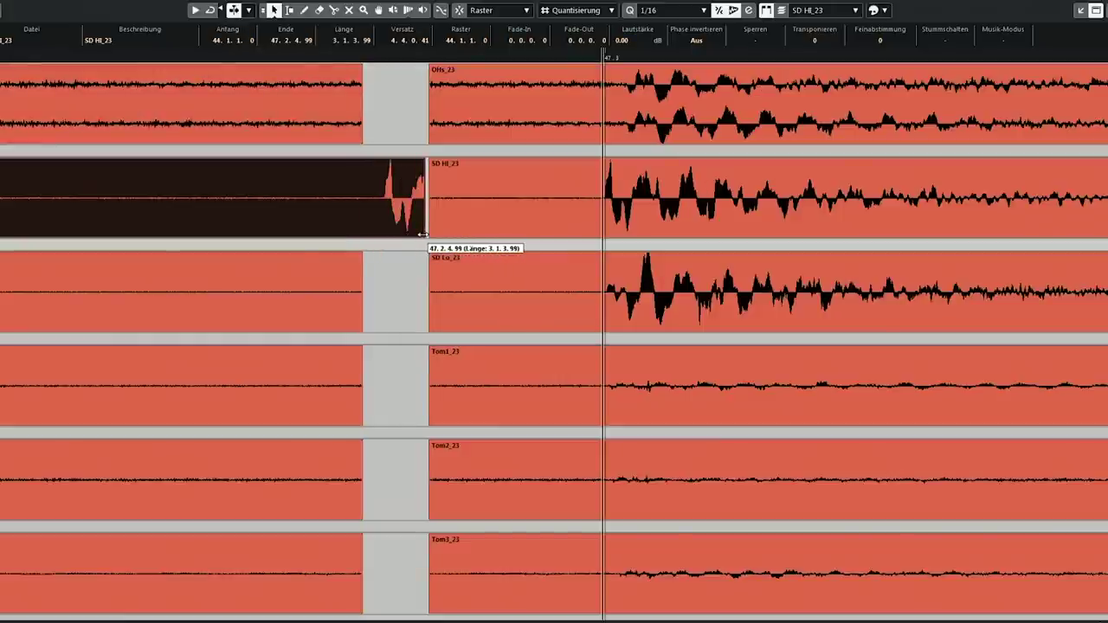
key(ctrl+z)
Close the remaining gap by extending the starts of all moved drum events back to the cut at 47.2.4.91
scroll(420, 297, down, 5)
drag(407, 543, 359, 141)
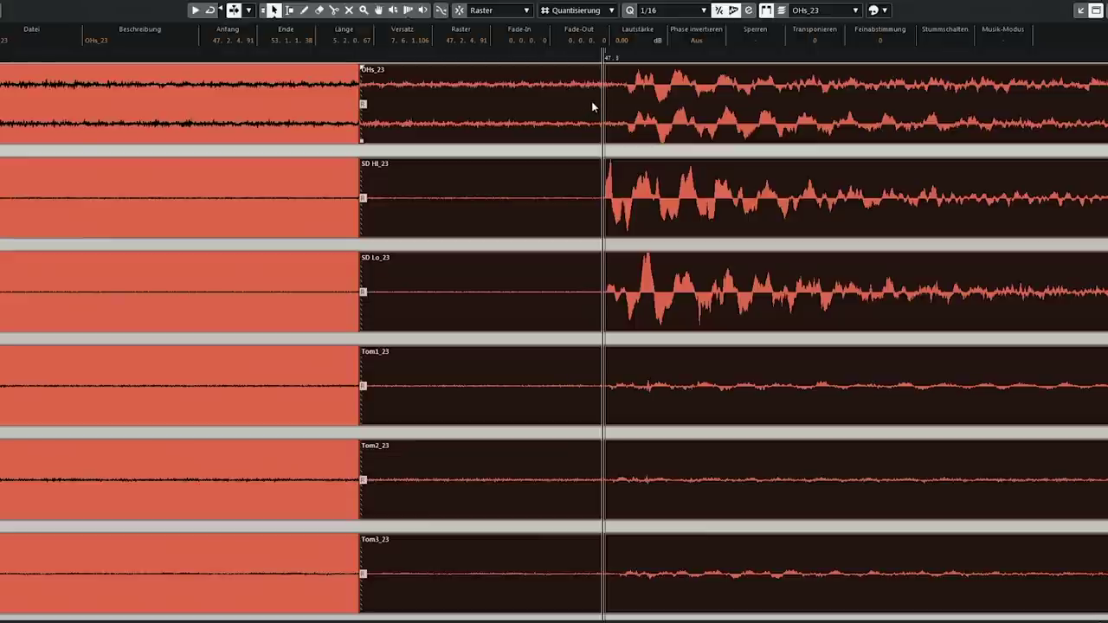
drag(584, 55, 425, 44)
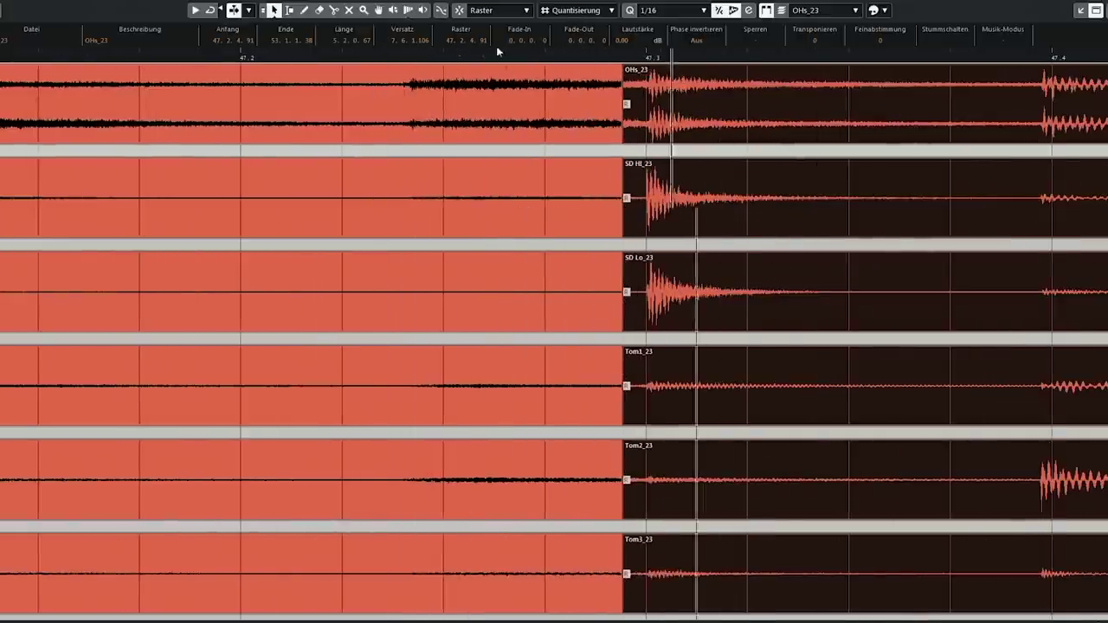
Try splitting all drum events exactly on the 49.3 grid line ahead of the late snare hit, and undo the split
key(space)
drag(557, 56, 187, 44)
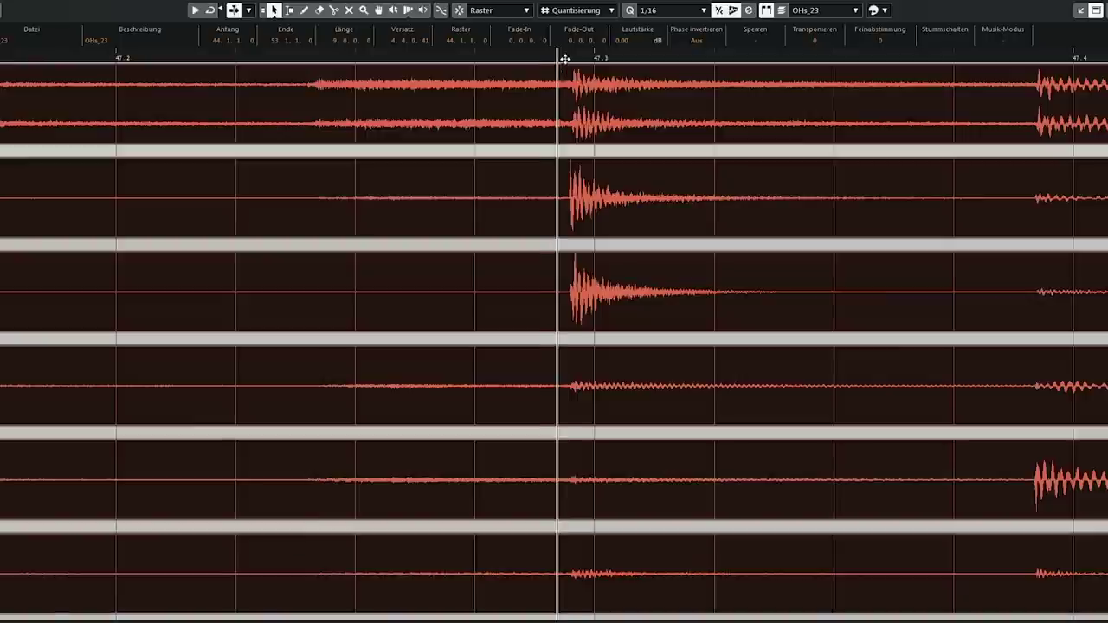
drag(567, 53, 649, 48)
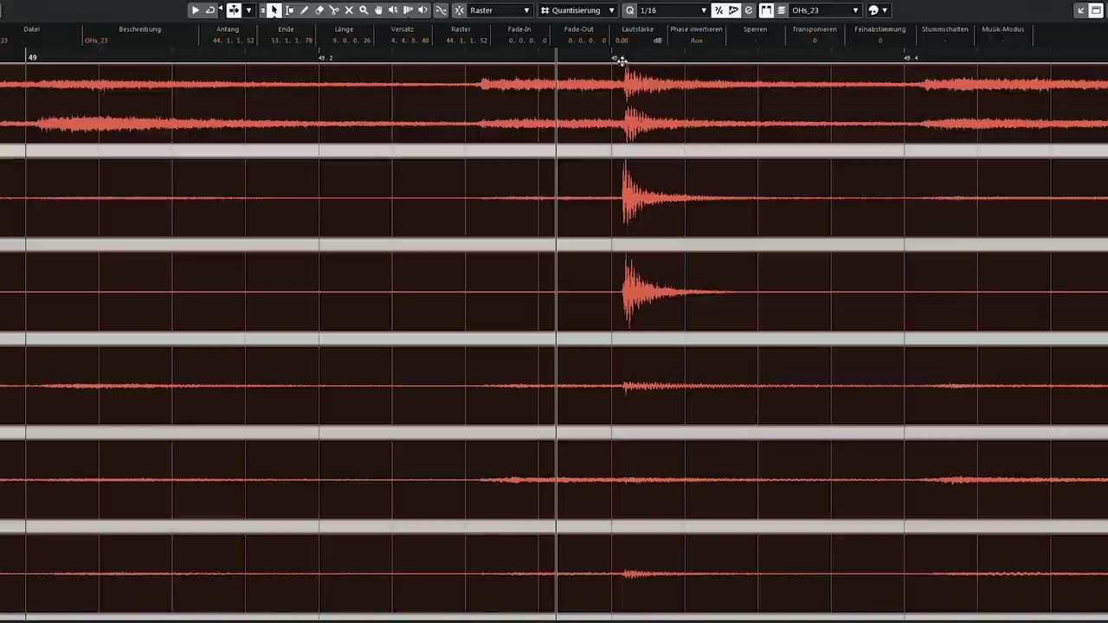
drag(621, 61, 541, 84)
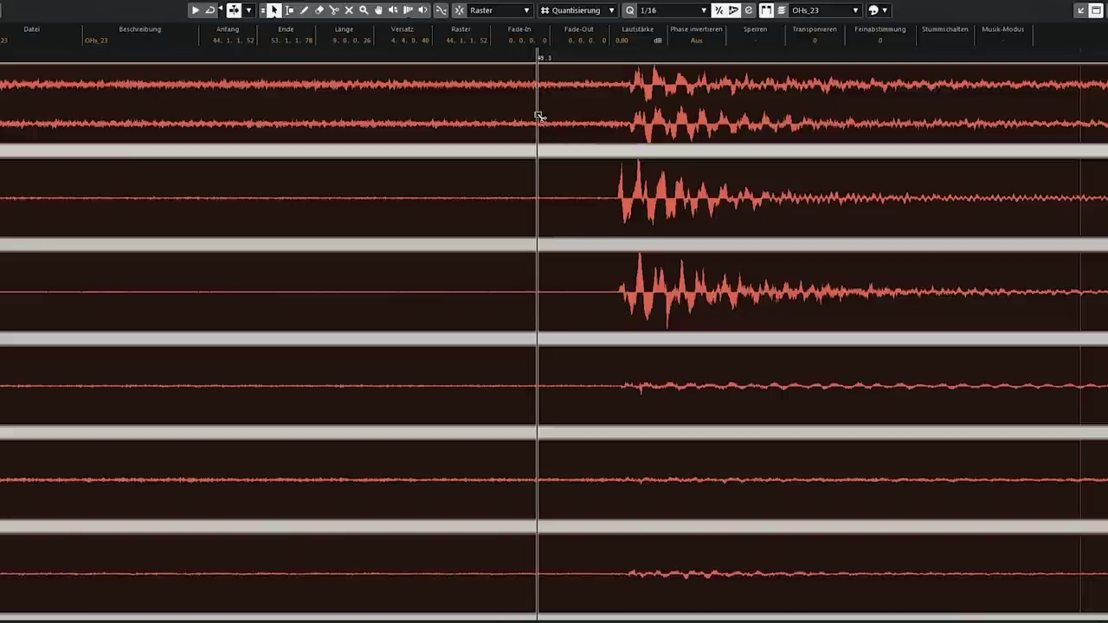
alt+click(539, 116)
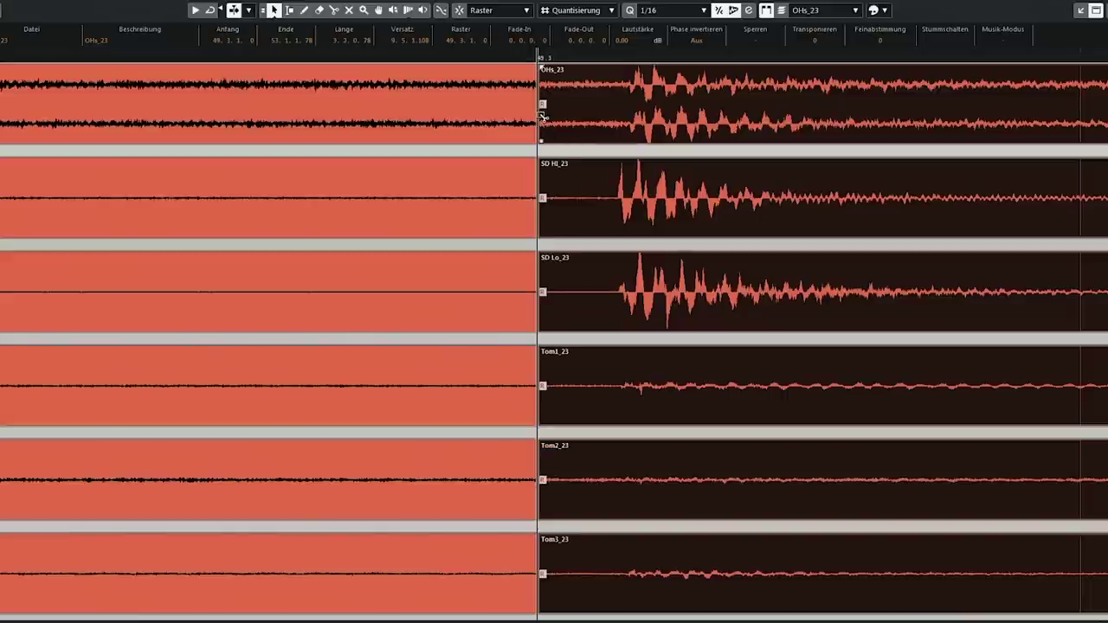
key(ctrl+z)
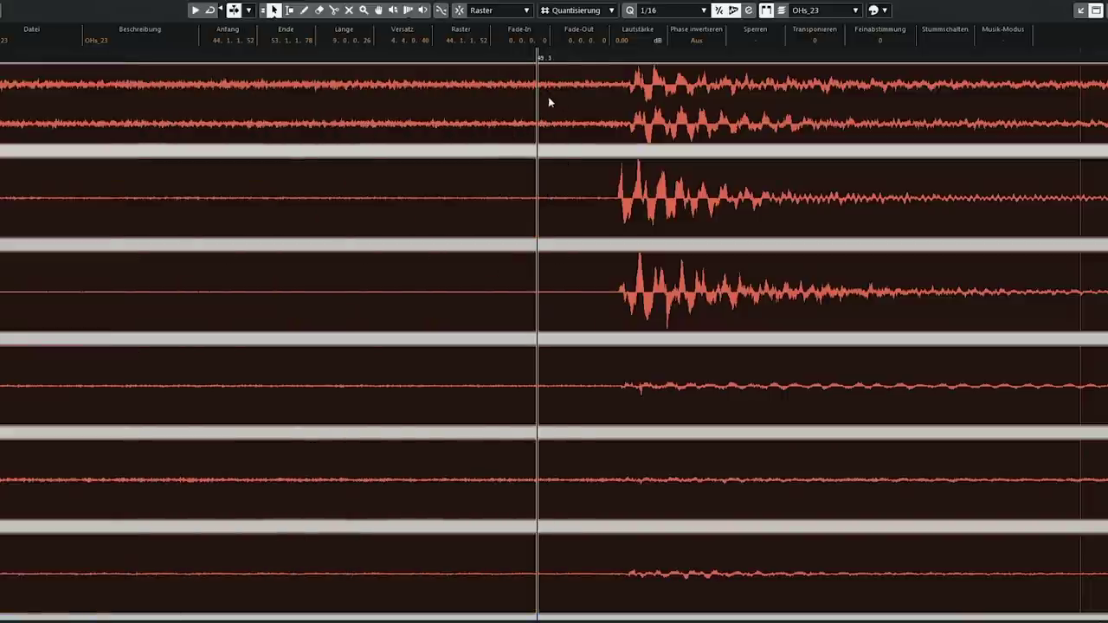
Try splitting all drum events at 49.2.4.117 and moving the part after the cut earlier toward the 49.3 grid line
alt+click(530, 97)
mouse_move(539, 52)
mouse_down()
mouse_move(540, 72)
mouse_move(535, 57)
mouse_up()
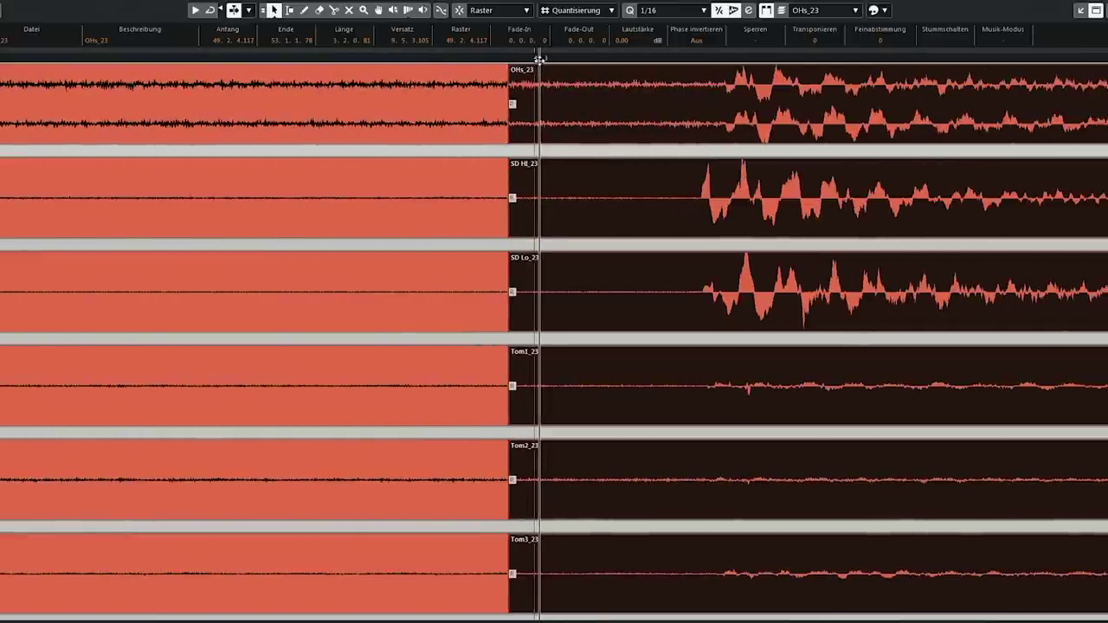
drag(511, 139, 689, 137)
drag(753, 230, 612, 219)
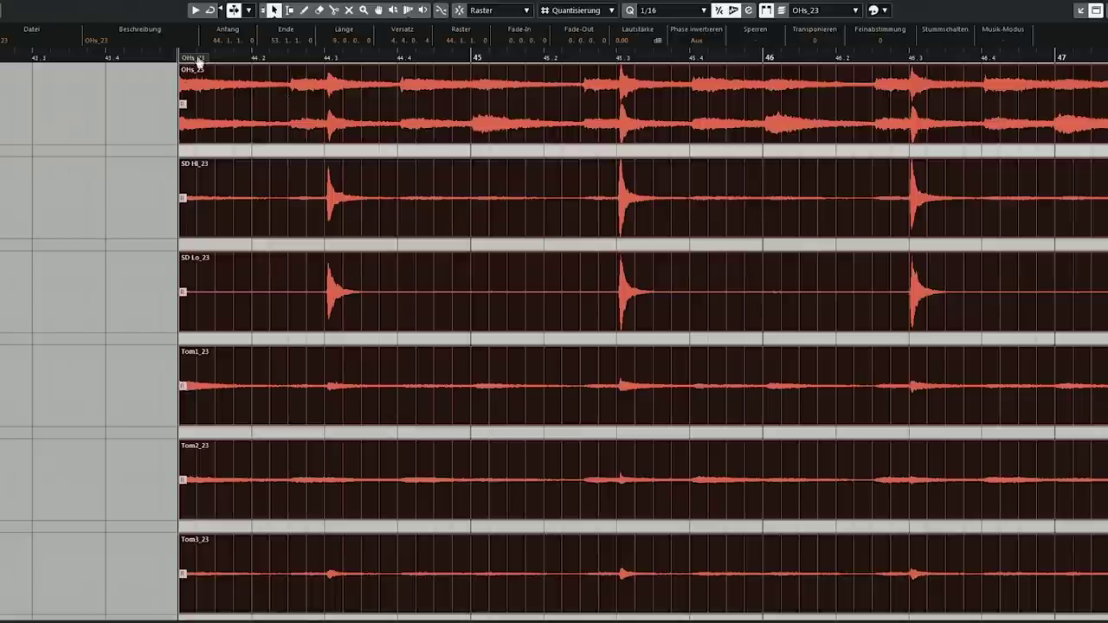
Split all drum events just before the hit near 44.2.3 and move the part after the cut earlier to 44.2.2.113
drag(168, 54, 377, 118)
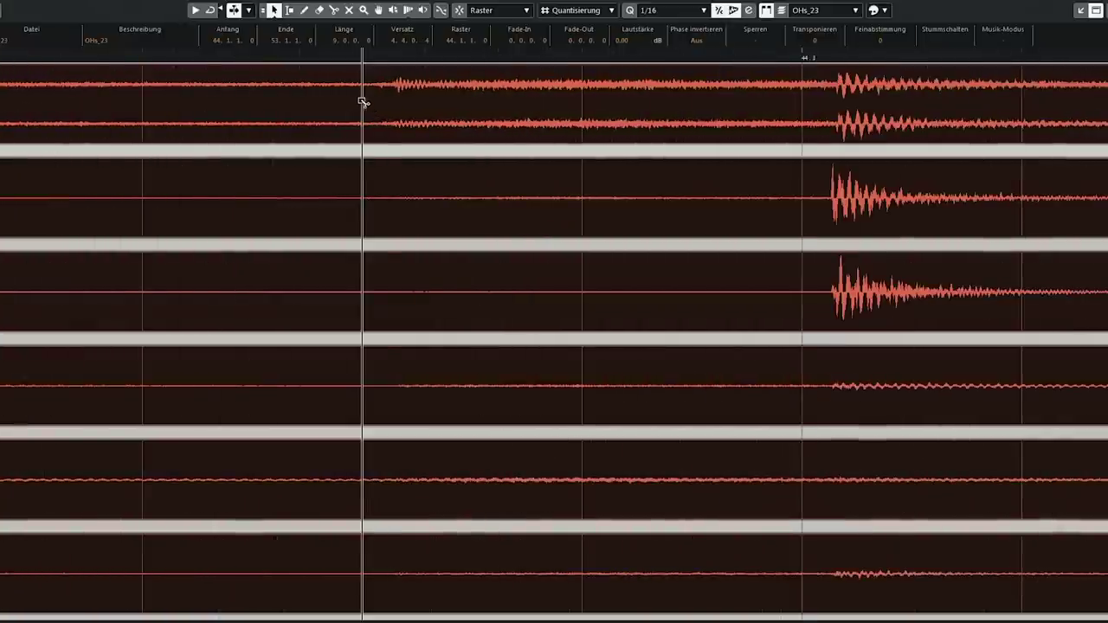
key(alt+x)
drag(368, 139, 430, 140)
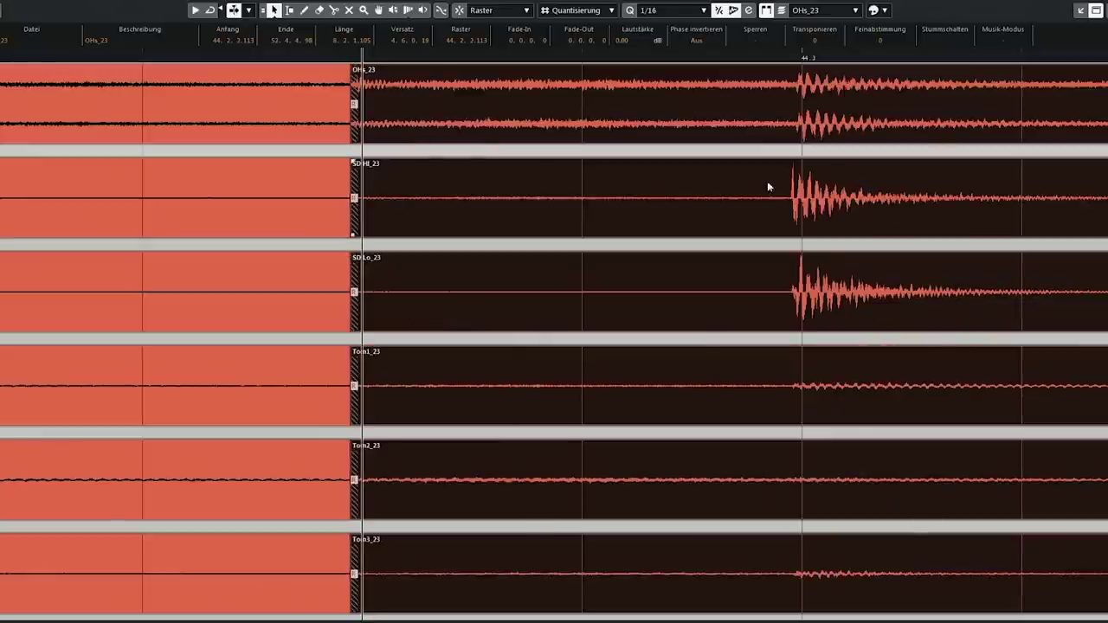
Split all drum events just ahead of the snare hit near 44.3, and again at 44.3.4.118 ahead of the following hit
key(h)
key(h)
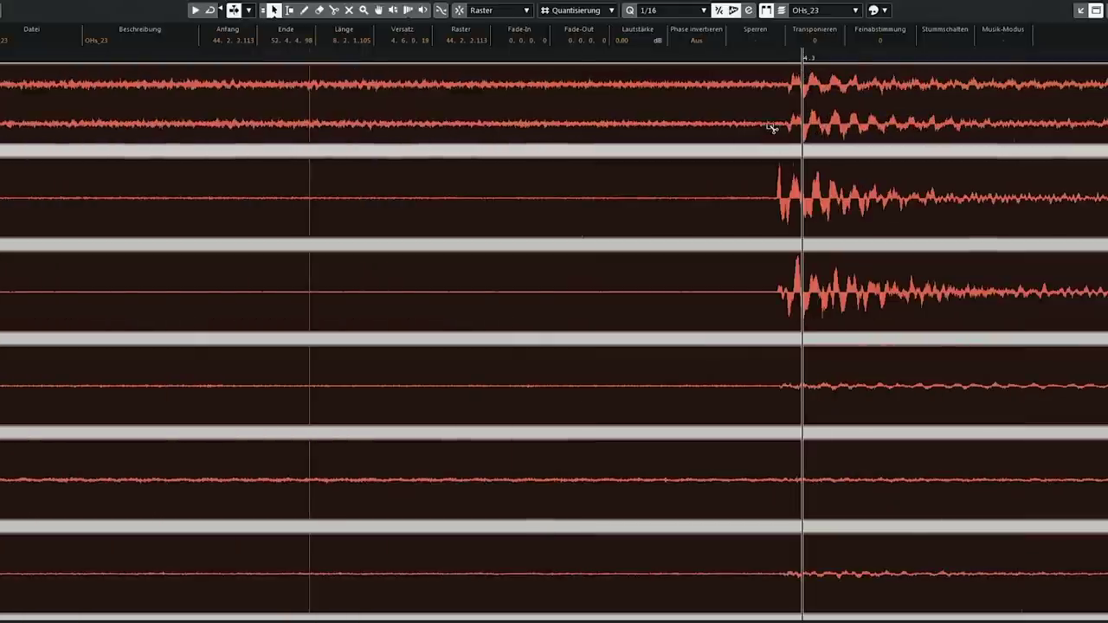
mouse_move(770, 122)
mouse_down()
mouse_move(810, 149)
mouse_move(766, 142)
mouse_up()
drag(777, 54, 834, 44)
scroll(792, 73, right, 2)
scroll(792, 67, right, 4)
alt+click(833, 106)
Split all drum events just ahead of the hit on bar 45 and move the part after the cut later to 44.4.4.108
scroll(828, 78, right, 3)
scroll(828, 78, right, 3)
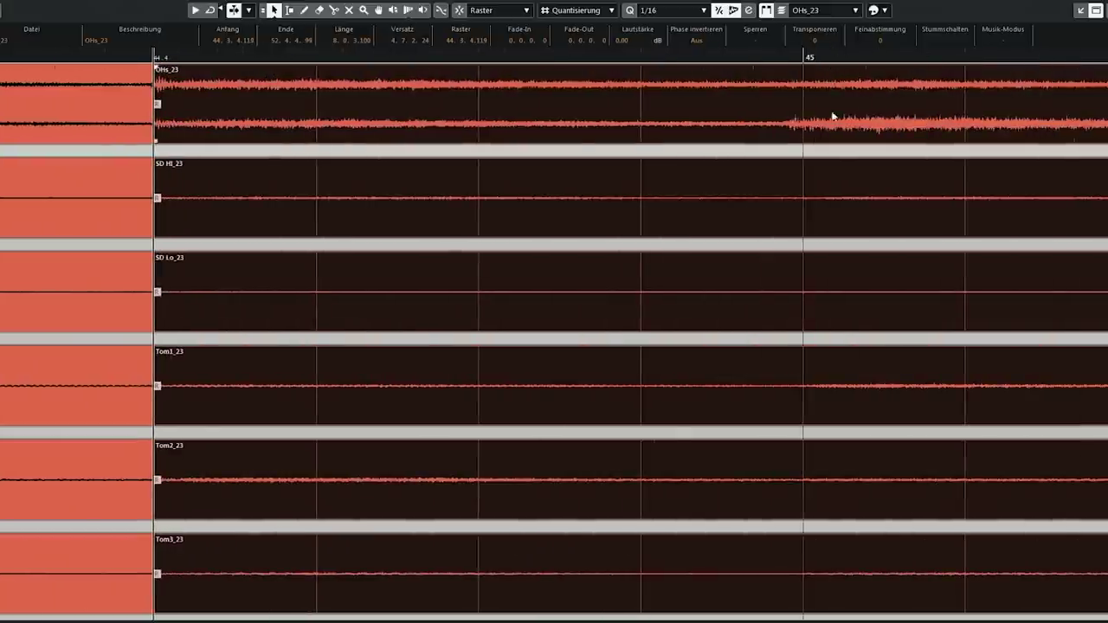
alt+click(779, 121)
drag(811, 137, 819, 137)
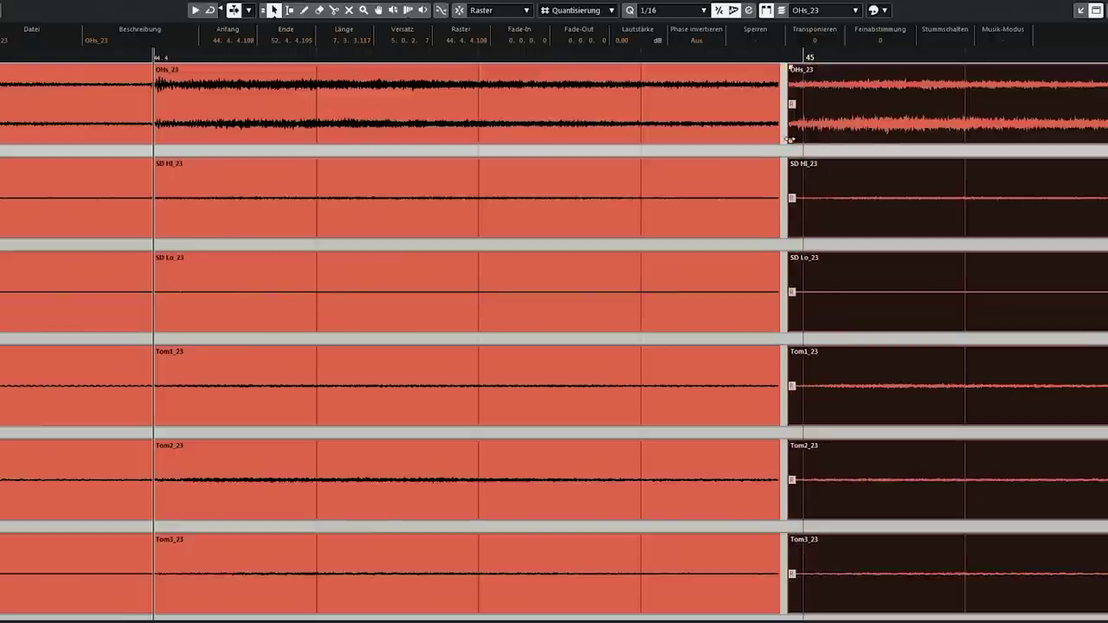
Undo the trial splits and moves from bar 44 onward so the drum events are uncut
scroll(809, 124, right, 3)
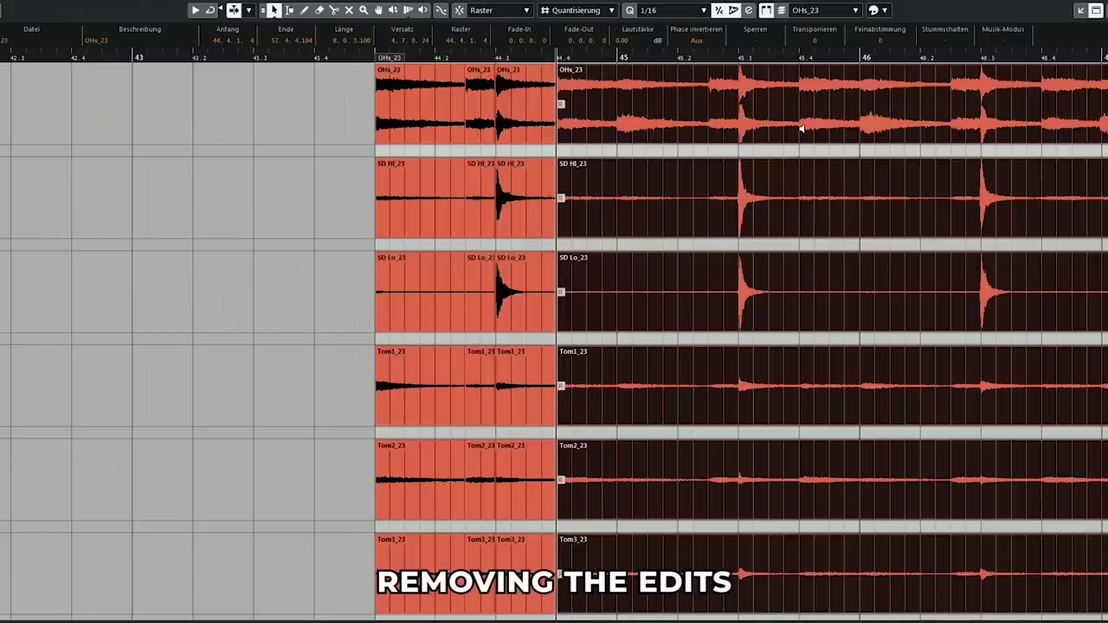
key(ctrl+z)
key(ctrl+z)
key(ctrl+z)
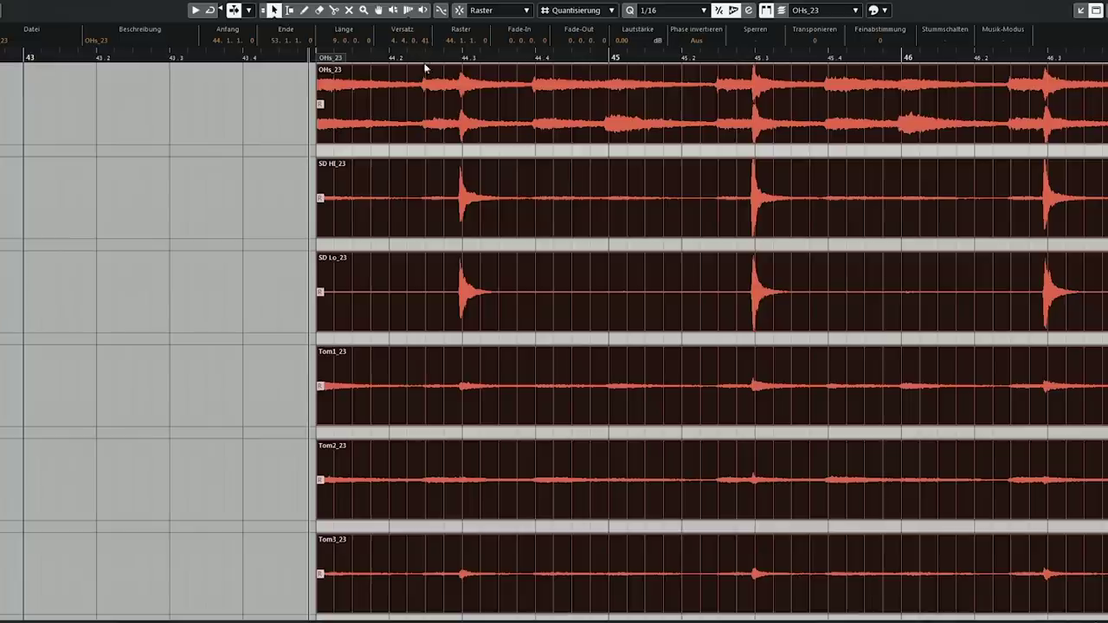
Try splitting all drum events at 44.2.2.93 and slipping the audio inside the later events, and undo both edits
drag(424, 57, 513, 105)
alt+click(397, 104)
drag(610, 105, 488, 103)
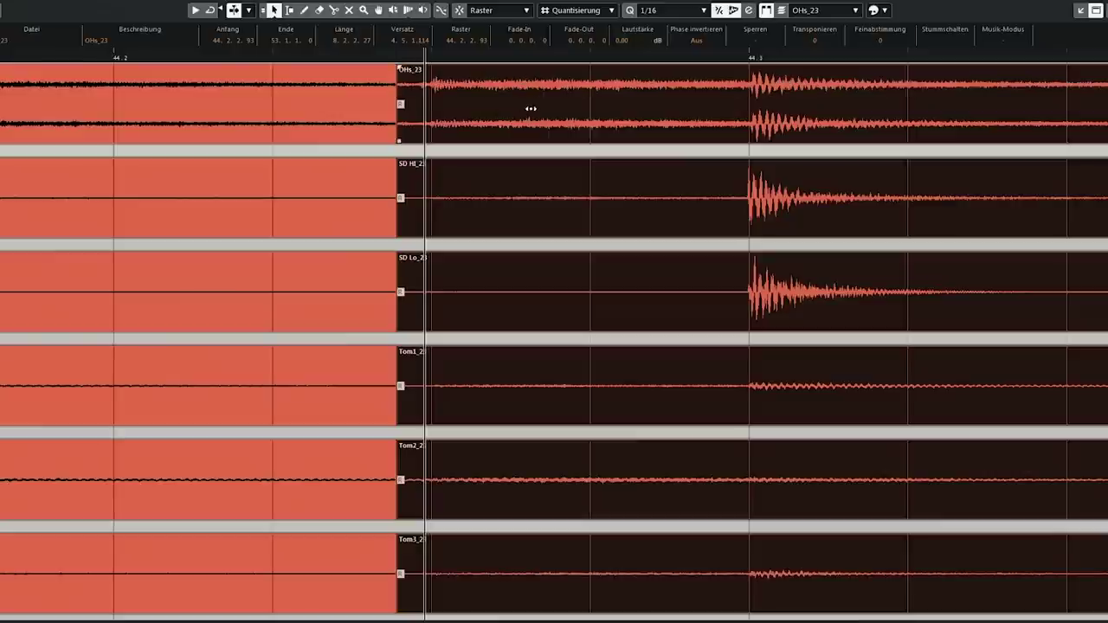
key(ctrl+z)
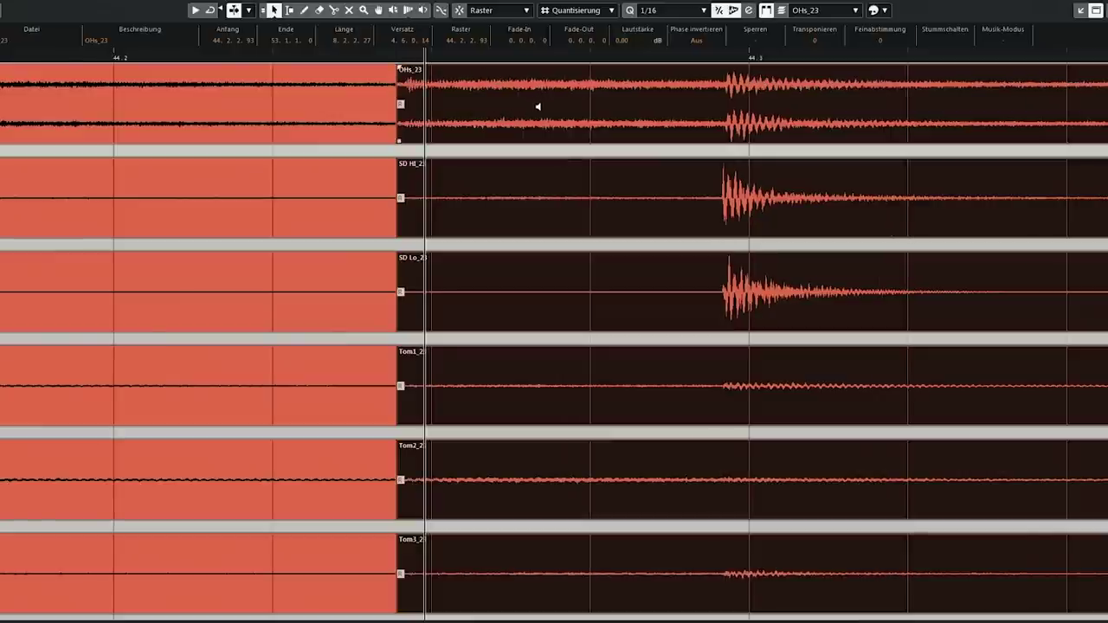
key(ctrl+z)
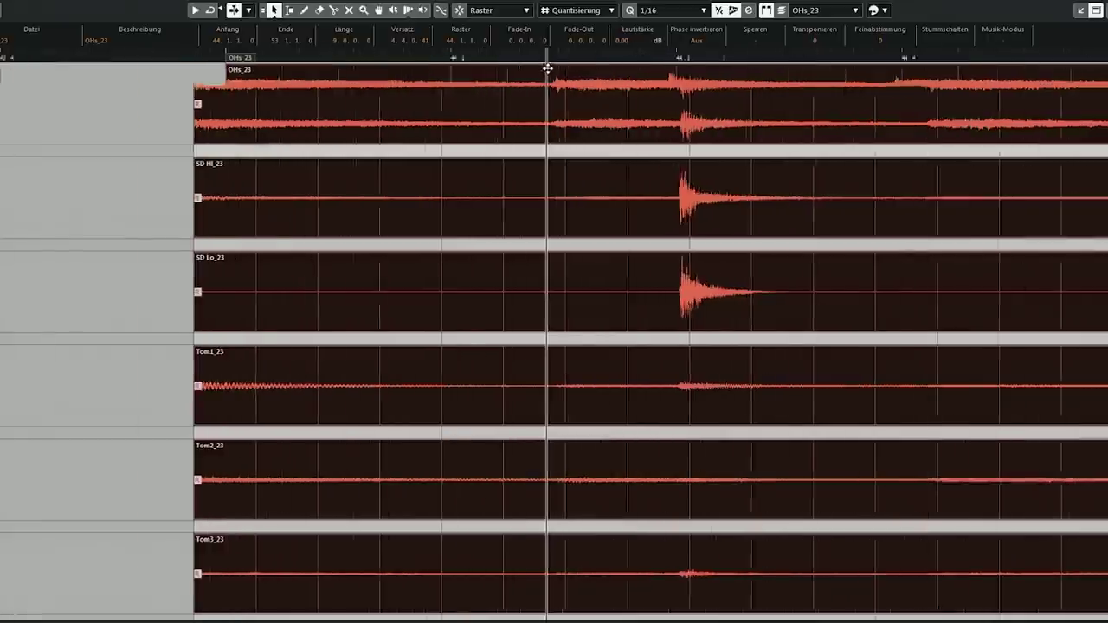
Try splitting all drum events at 44.2.2.94, just before the hit near 44.2.3, and slipping the audio after the cut
key(h)
click(567, 106)
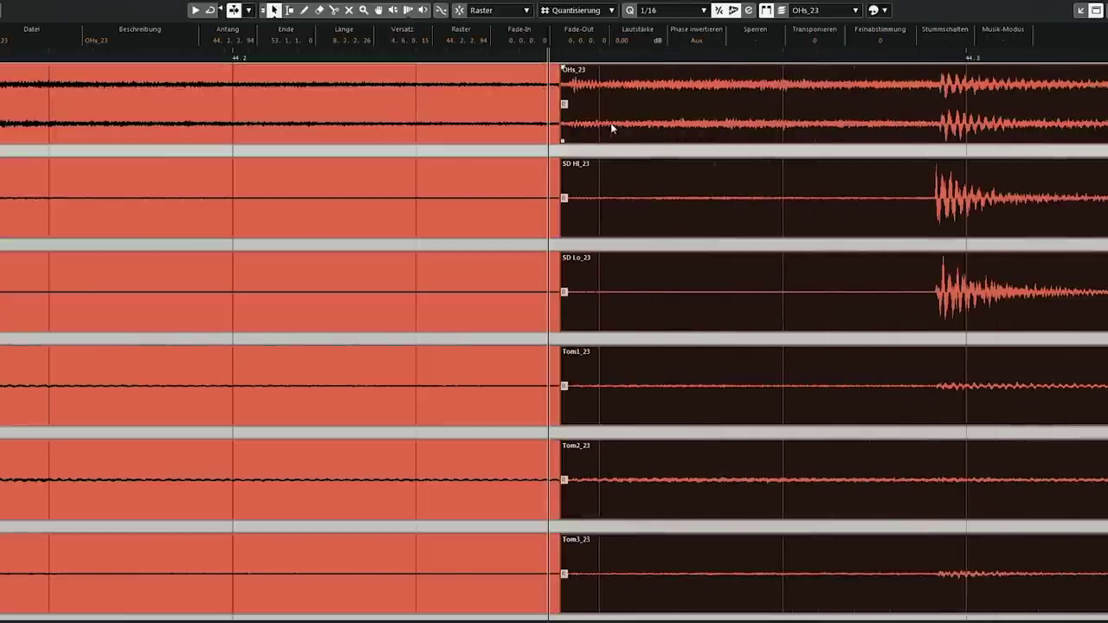
drag(612, 128, 621, 149)
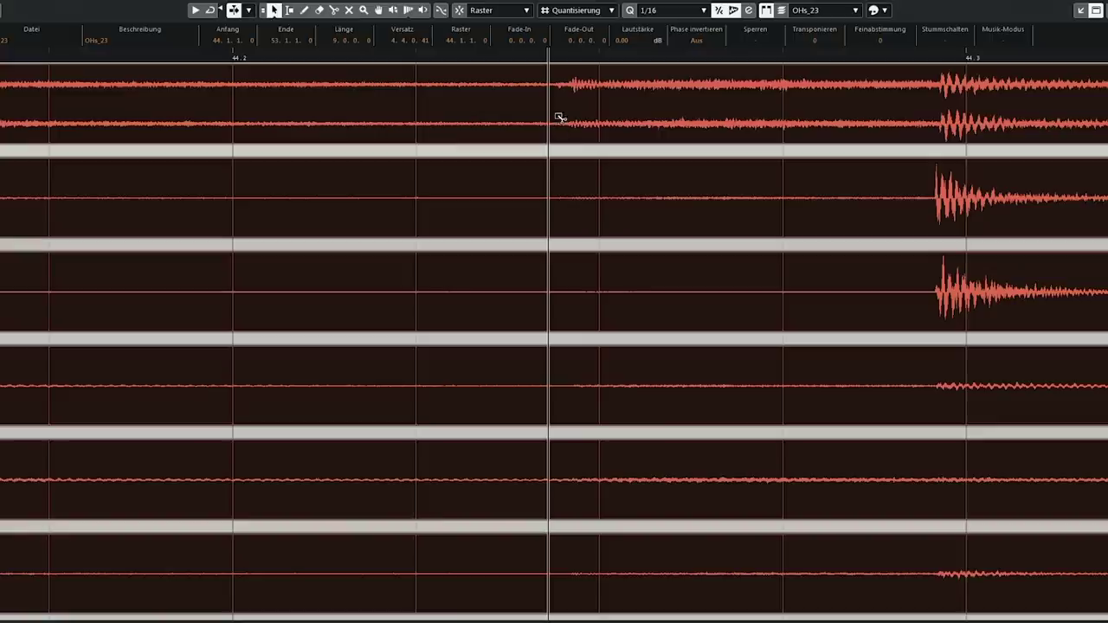
drag(558, 117, 633, 174)
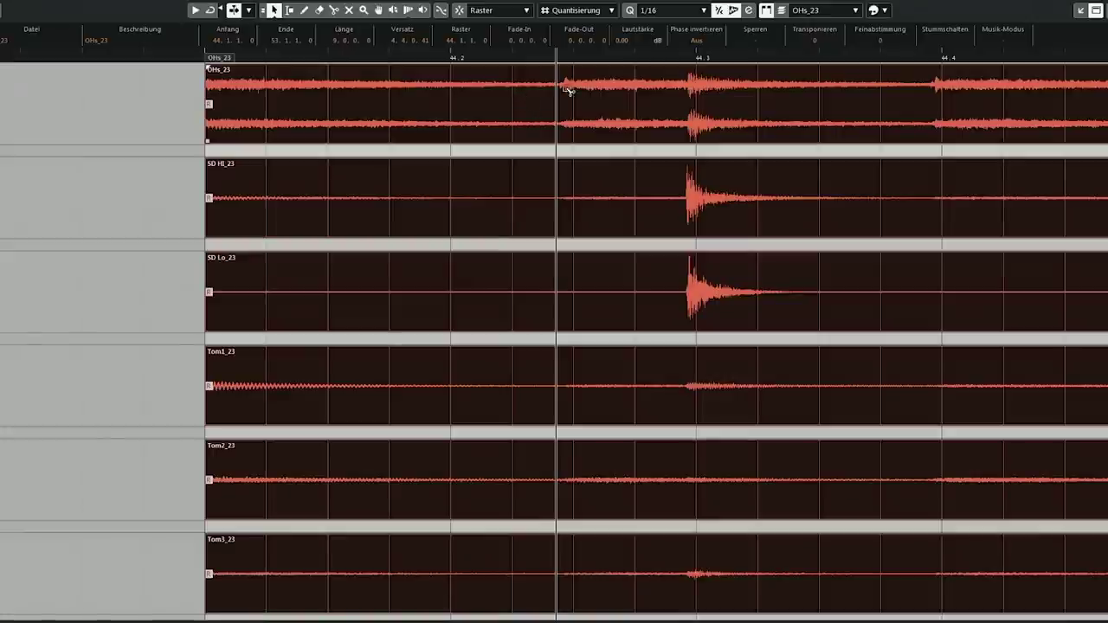
Split all drum events at 44.2.2.96 and slip the audio after the cut later so the hit lands on the 44.2.3 grid line
drag(572, 61, 571, 106)
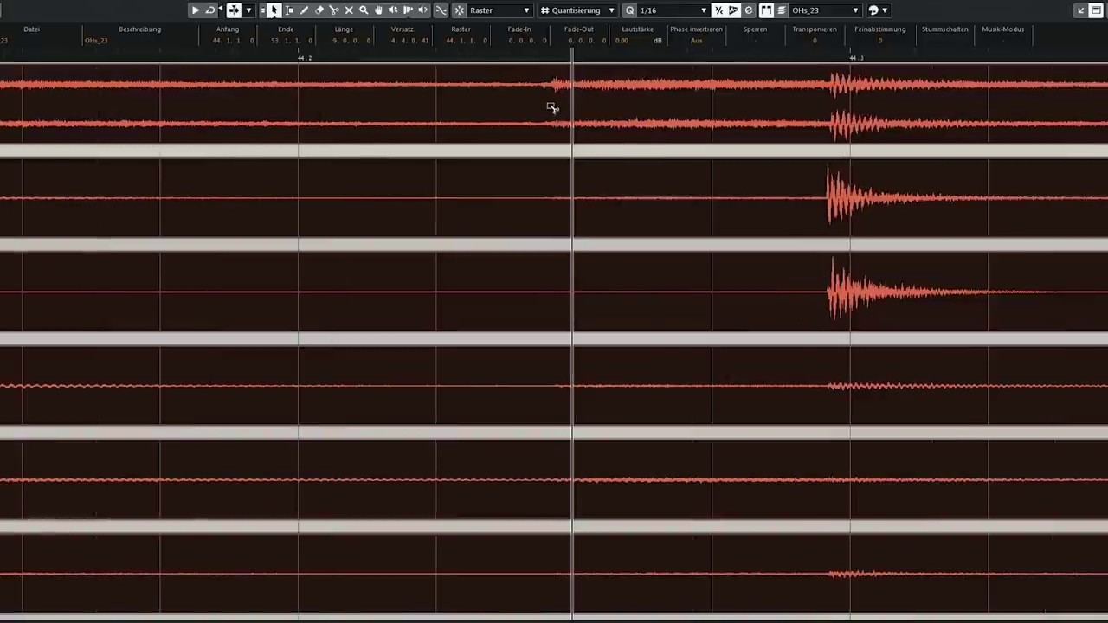
alt+click(549, 106)
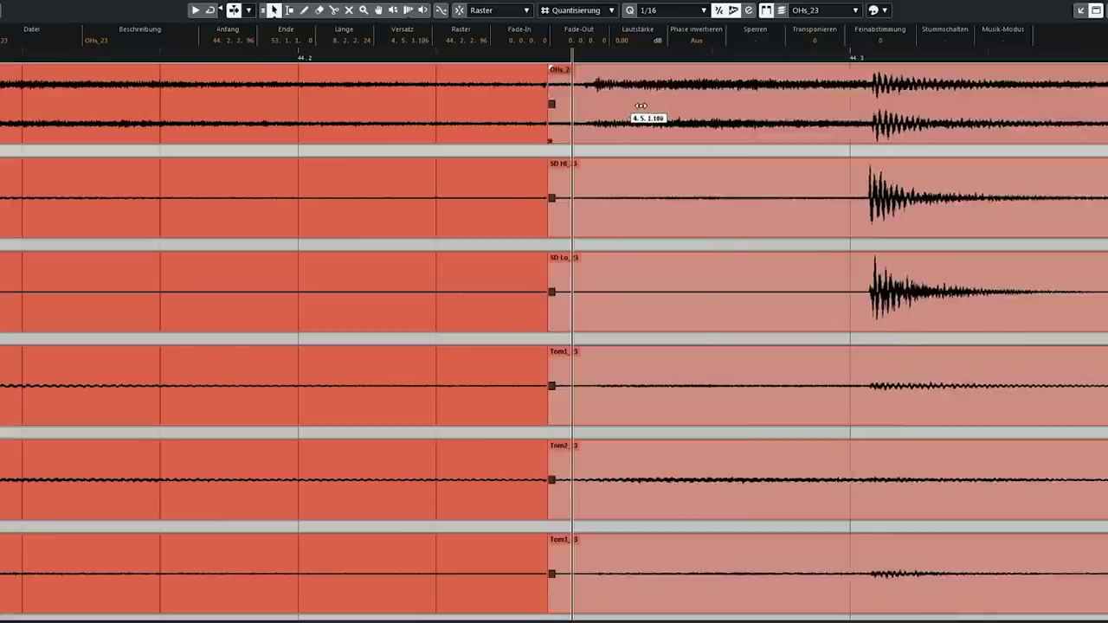
mouse_move(624, 106)
mouse_down()
mouse_move(647, 110)
mouse_move(603, 108)
mouse_up()
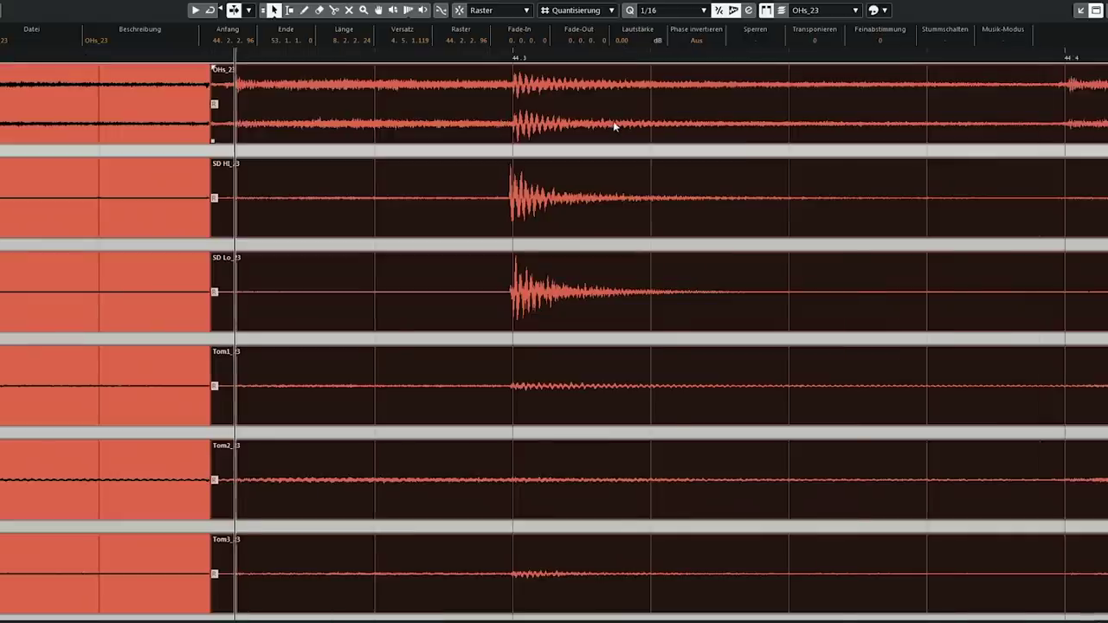
key(ctrl+z)
key(ctrl+shift+z)
scroll(589, 123, right, 3)
scroll(589, 124, left, 5)
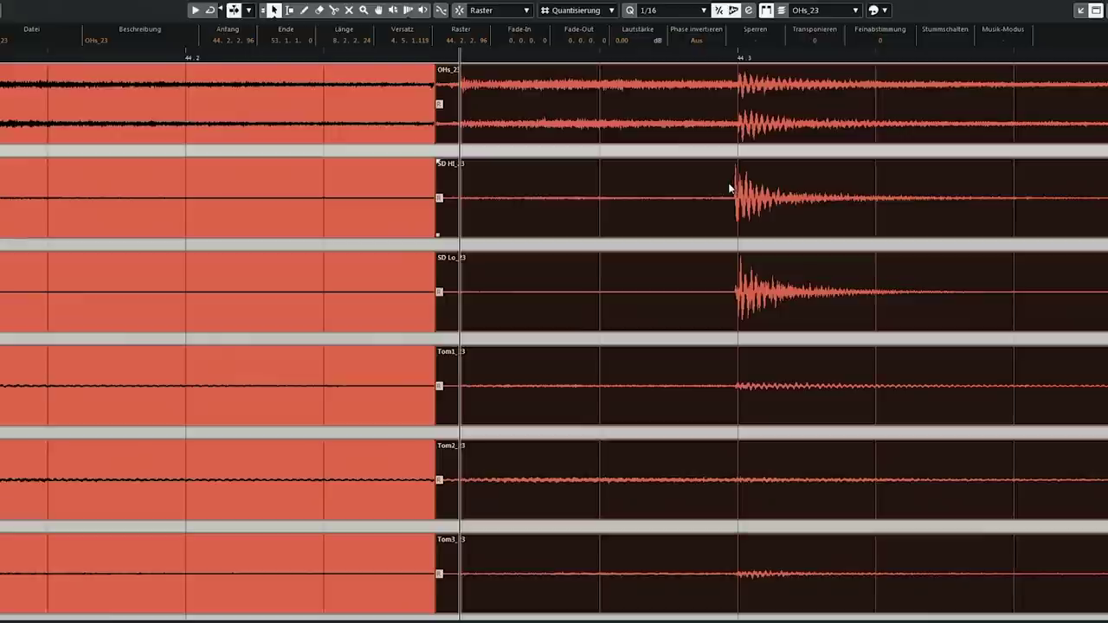
Try splitting all drum events ahead of the snare on 44.3, at 44.3.4.117, at 44.4.4.95 and just before 45.2.3
alt+click(730, 185)
scroll(749, 192, right, 5)
scroll(715, 129, right, 1)
alt+click(719, 130)
scroll(780, 136, right, 4)
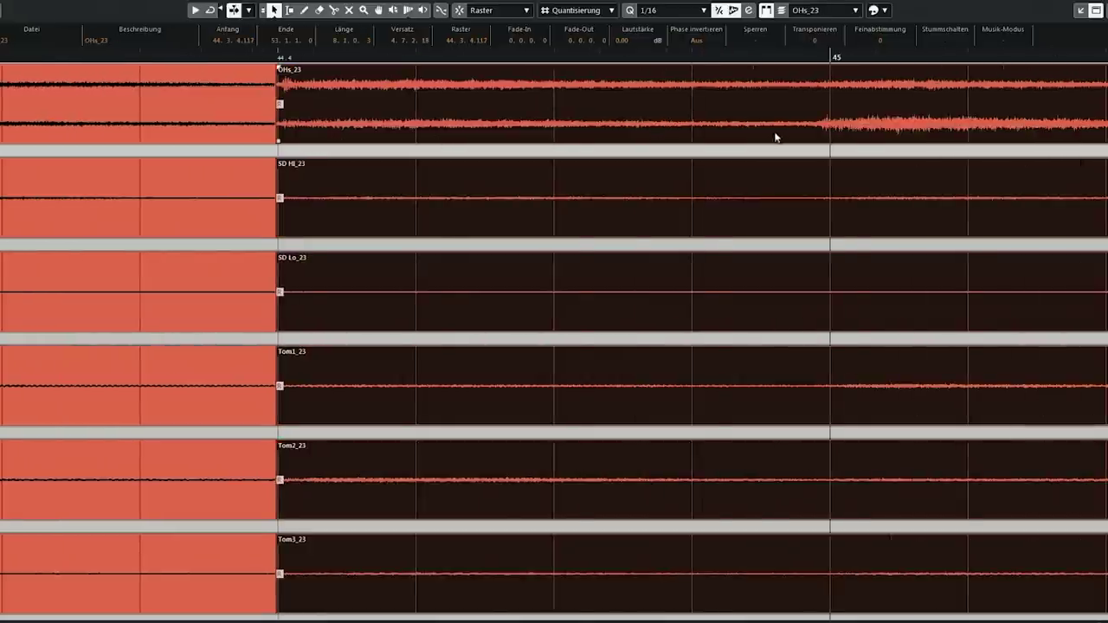
alt+click(800, 130)
scroll(805, 137, right, 6)
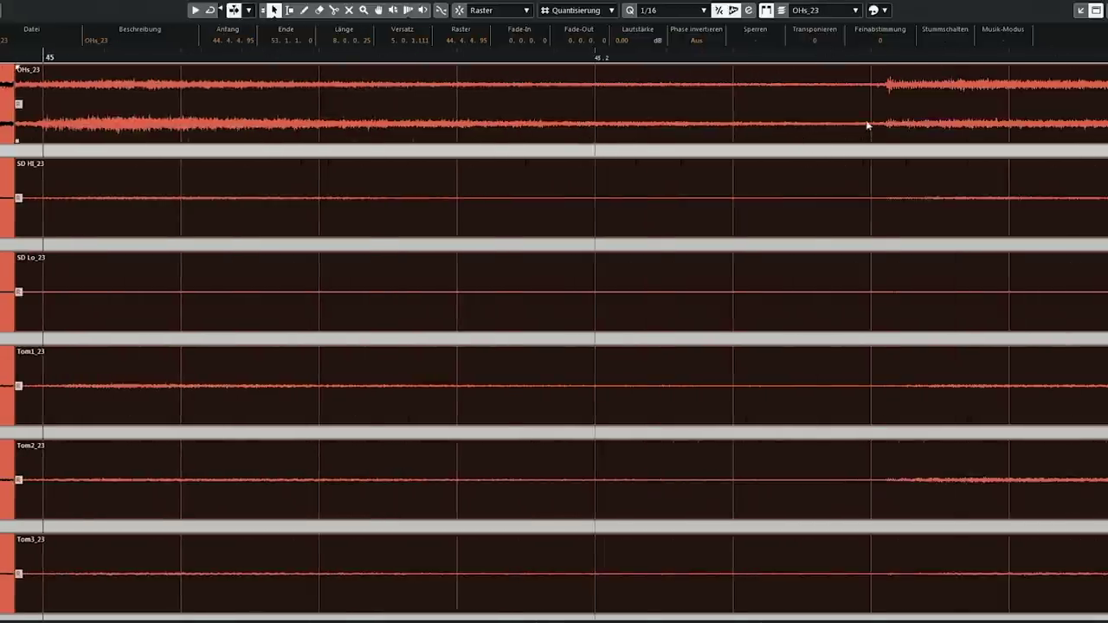
alt+click(869, 125)
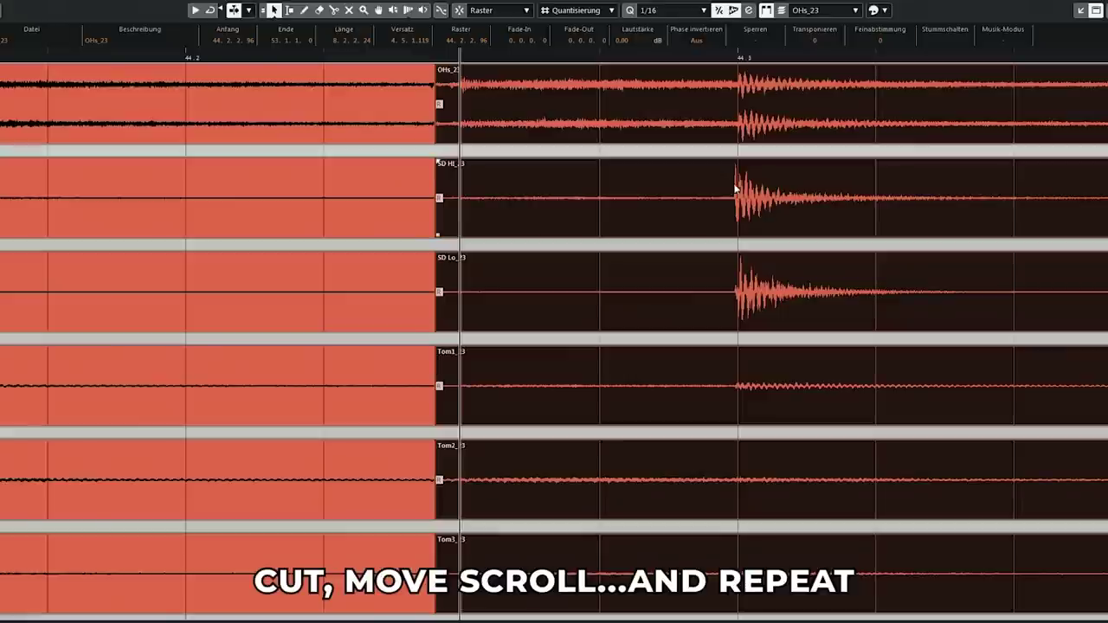
Split all drum events at 44.2.4.110 before the 44.3 snare and ahead of the 44.4 hit, slipping the hits onto the grid
alt+click(728, 187)
scroll(739, 191, right, 6)
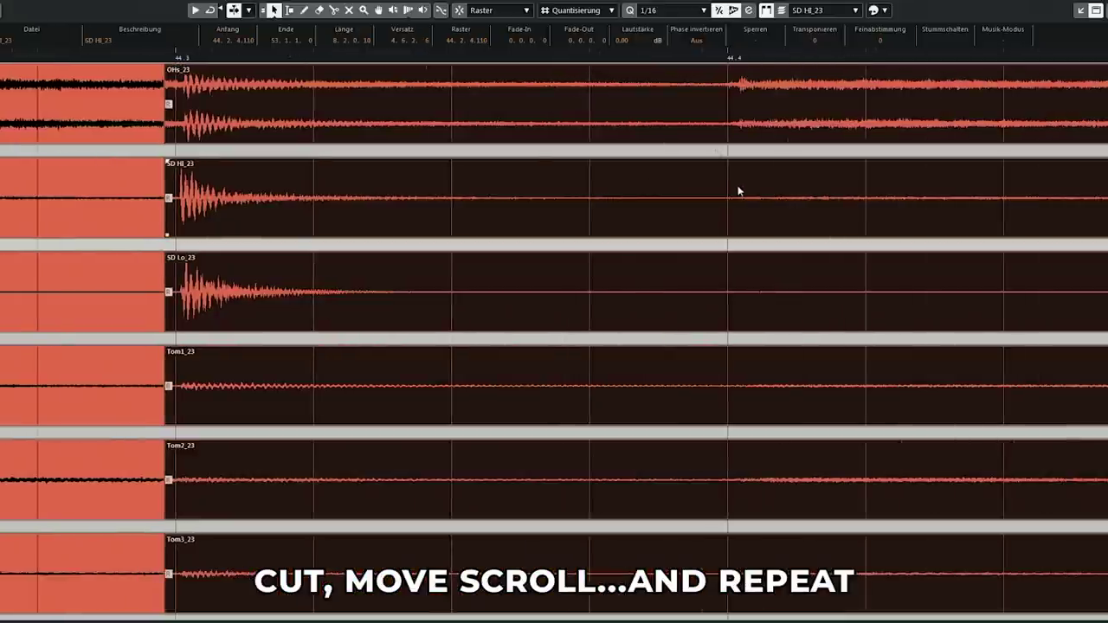
alt+click(728, 115)
scroll(772, 139, right, 6)
Split all drum events at 44.4.4.95, just before 45.2.3 and at 46.2.2.108, slipping the audio so the hits meet the grid
alt+click(804, 123)
scroll(814, 138, right, 8)
alt+click(870, 126)
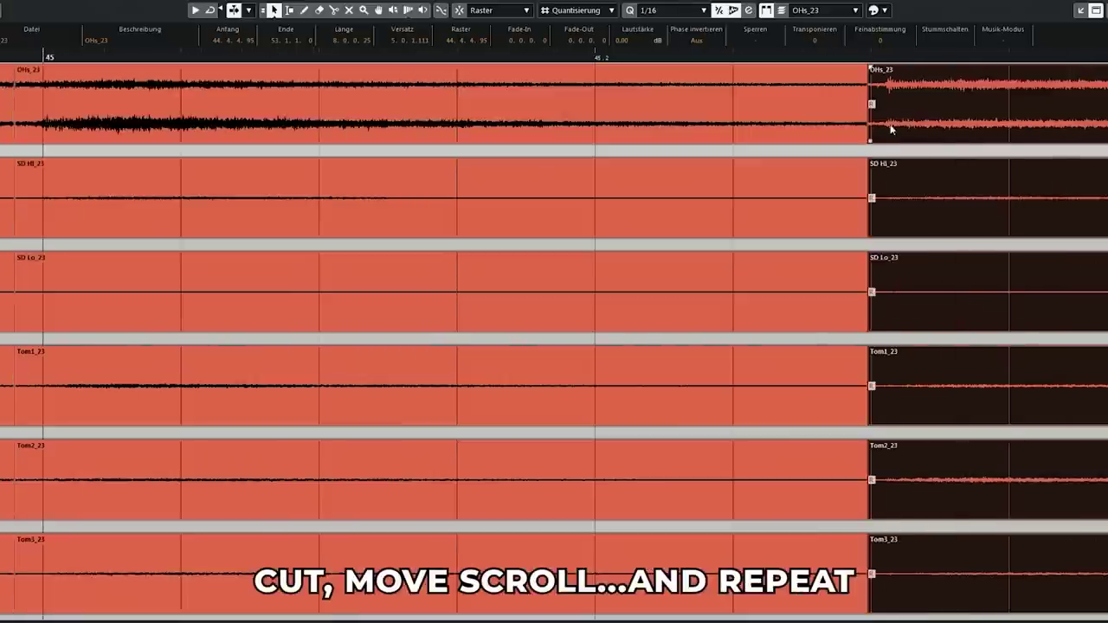
scroll(806, 141, right, 8)
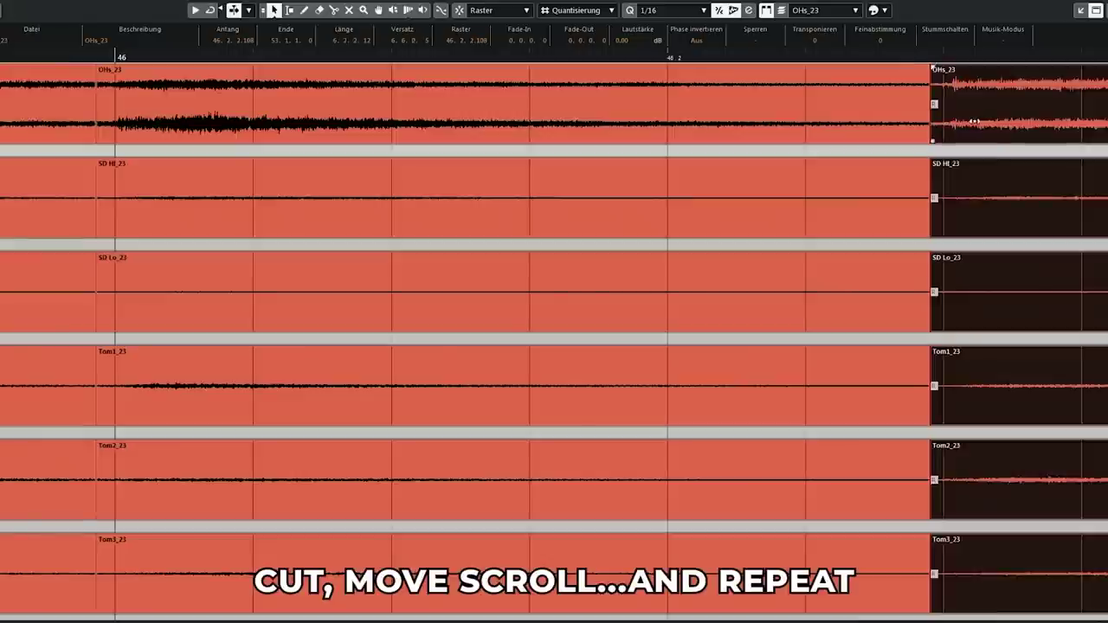
Split all drum events at 46.2.4.100 and slip the audio after the cut later so the snare lands on 46.3
scroll(774, 180, right, 10)
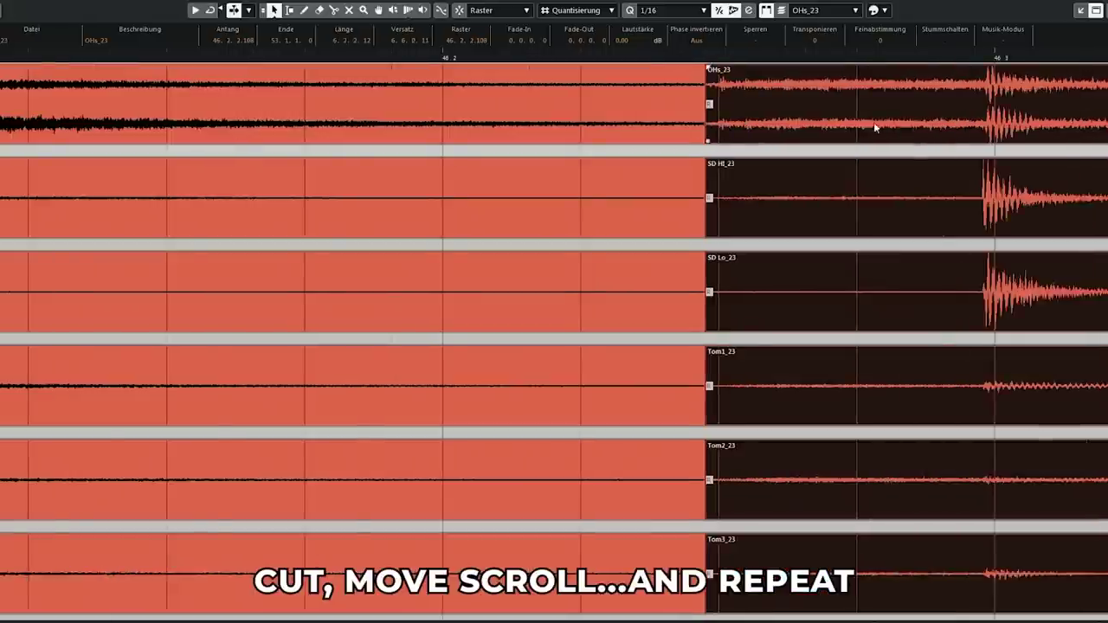
alt+click(749, 180)
drag(774, 197, 787, 196)
scroll(787, 189, right, 4)
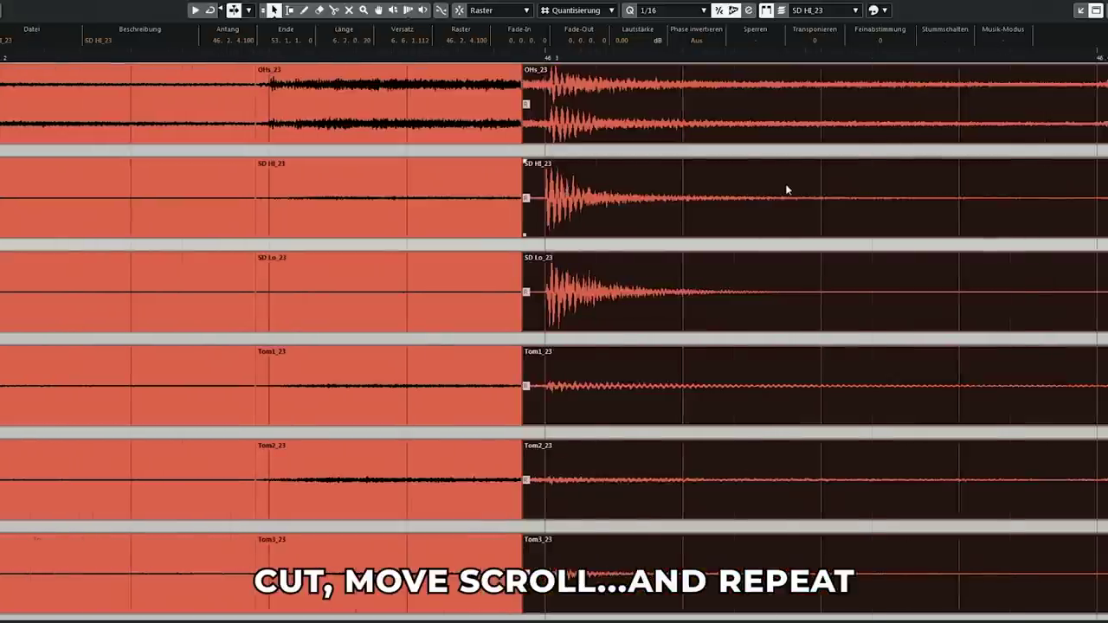
Split all drum events at 46.3.4.112 and at 46.4.4.81 before bar 47, slipping the following hits onto the grid
alt+click(866, 115)
scroll(849, 142, right, 10)
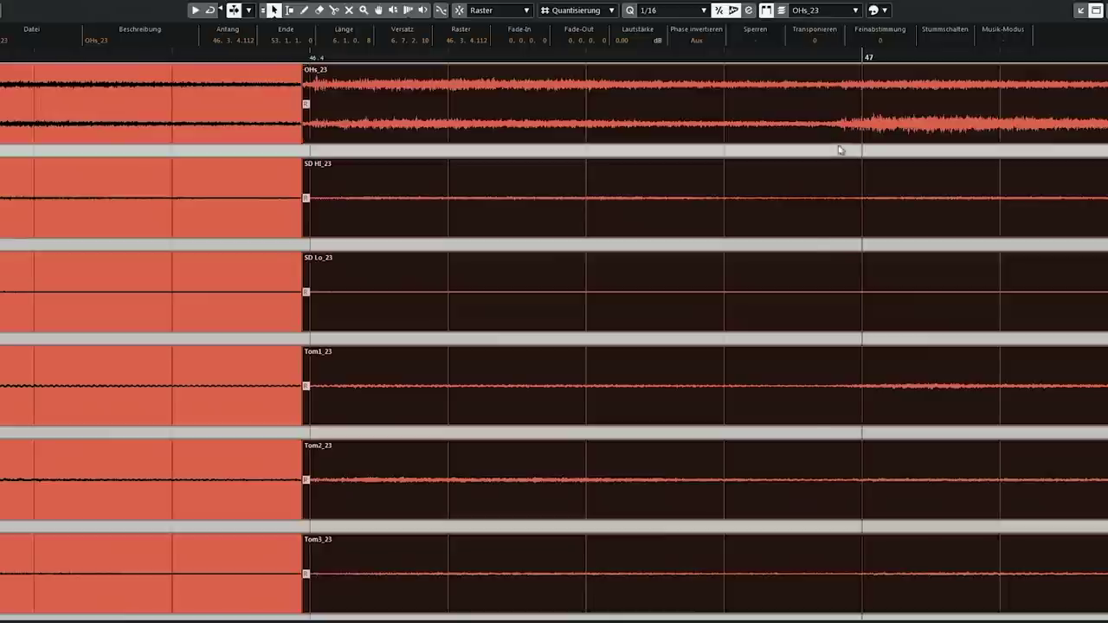
alt+click(819, 137)
scroll(833, 139, right, 15)
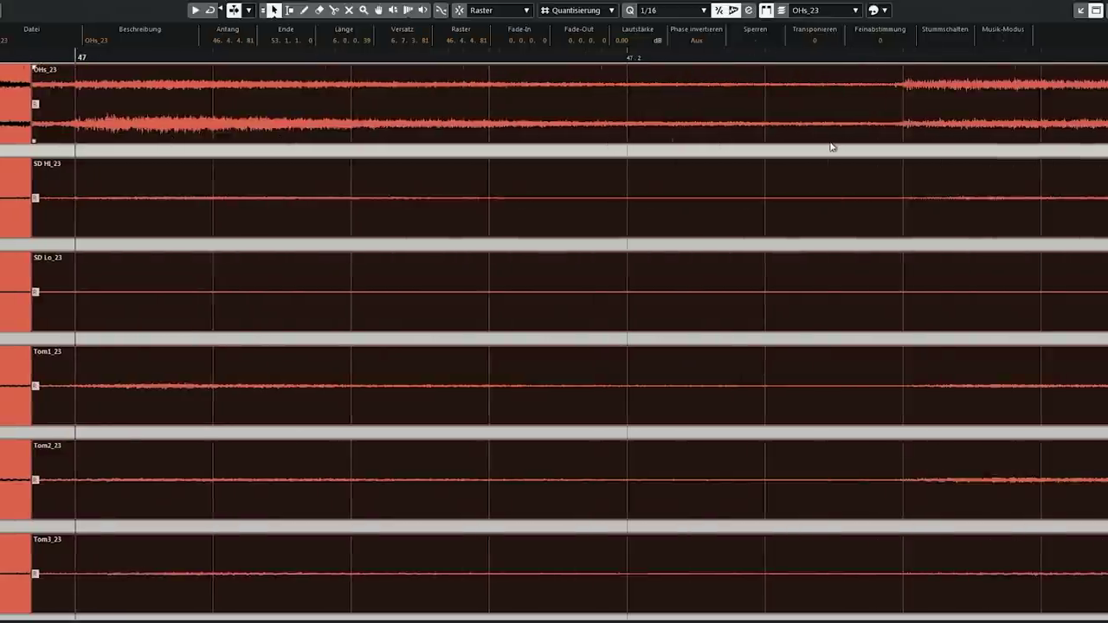
Split all drum events before the 47.2.3 hit, at 47.2.4.111 and ahead of the tom hit on 47.4, aligning each to the grid
alt+click(767, 118)
scroll(767, 118, right, 7)
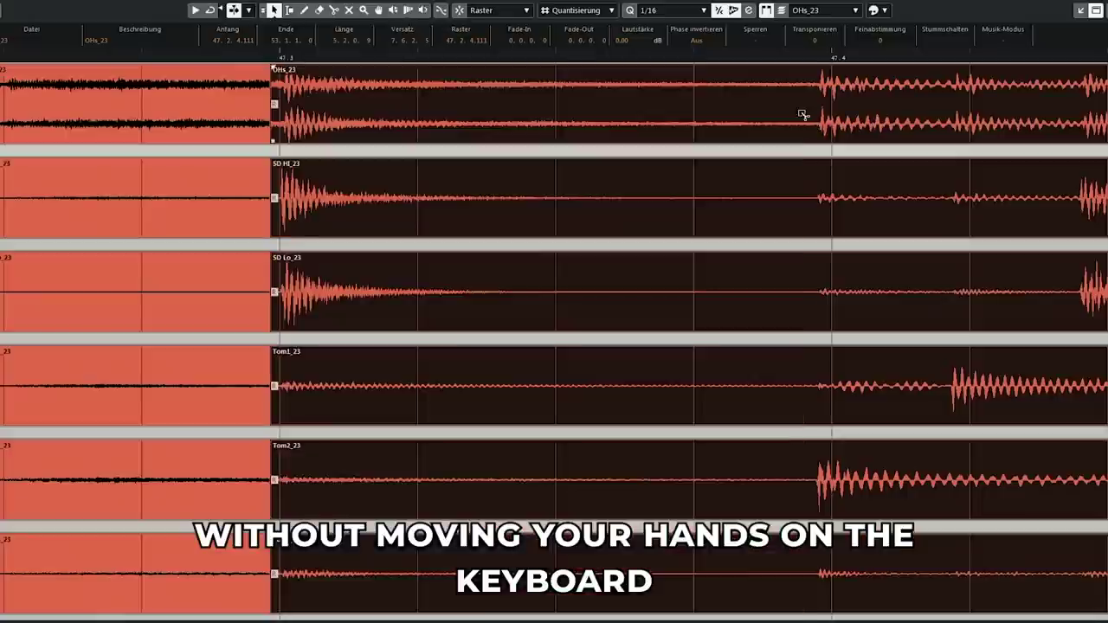
alt+click(804, 112)
scroll(790, 186, right, 4)
Split all drum events before each fill hit from 47.4.1.100 to 47.4.4.102, slipping the hits onto the sixteenth-note grid up to bar 48
alt+click(741, 201)
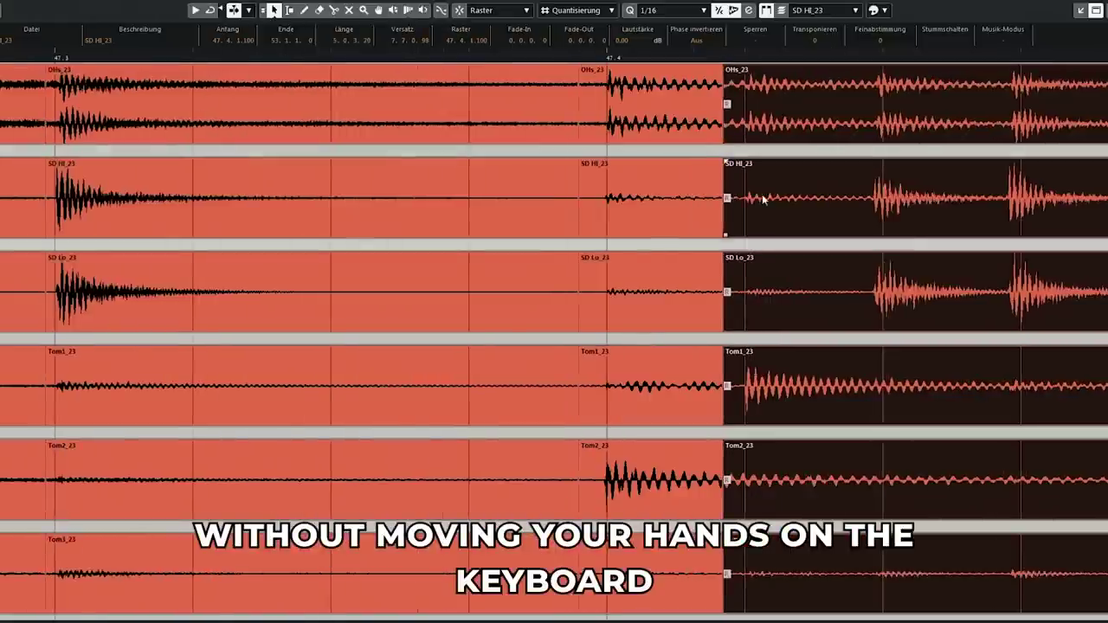
scroll(761, 201, right, 2)
alt+click(759, 201)
scroll(771, 204, right, 2)
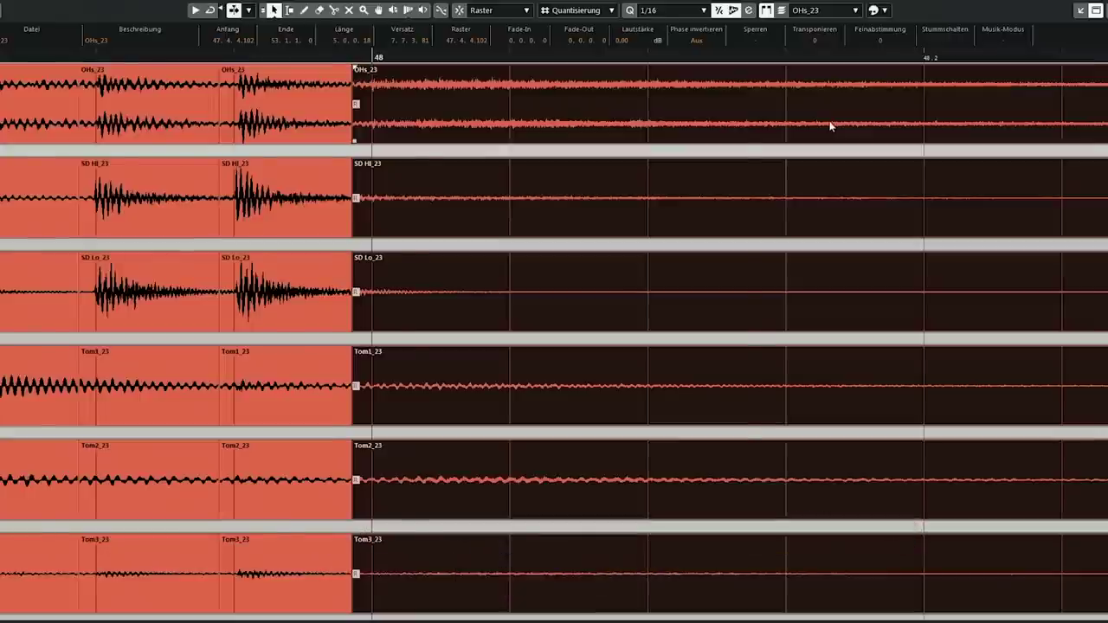
Split all drum events at 48.3.1.0 and slip the audio after the cut earlier so the snare lands on the 48.3 line
key(alt+x)
key(alt+x)
key(alt+x)
key(alt+x)
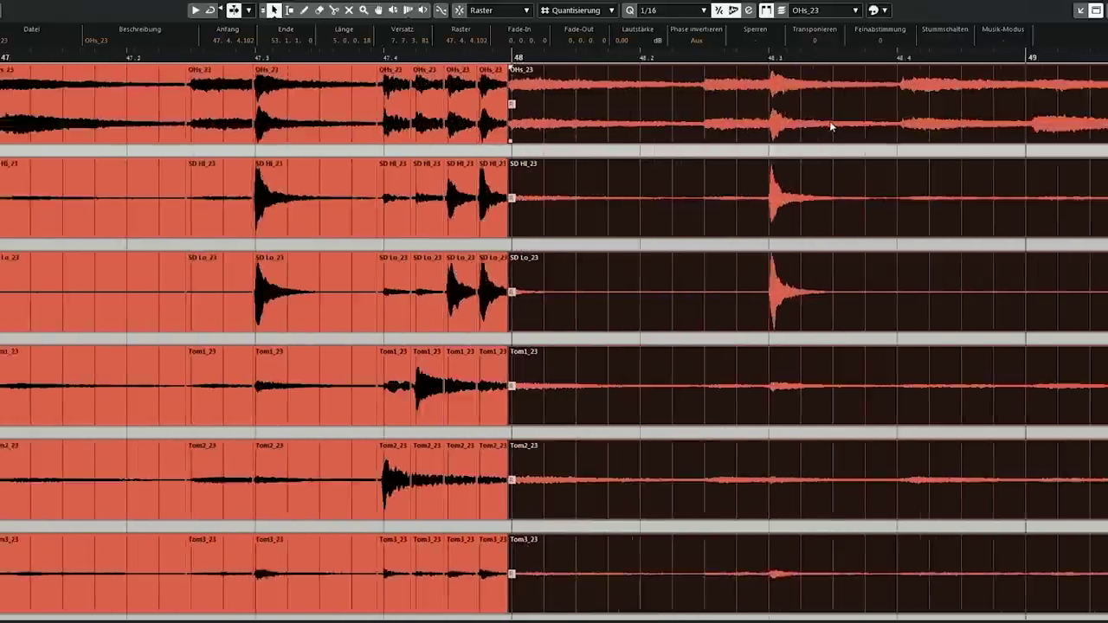
key(g)
key(g)
key(g)
drag(641, 57, 635, 119)
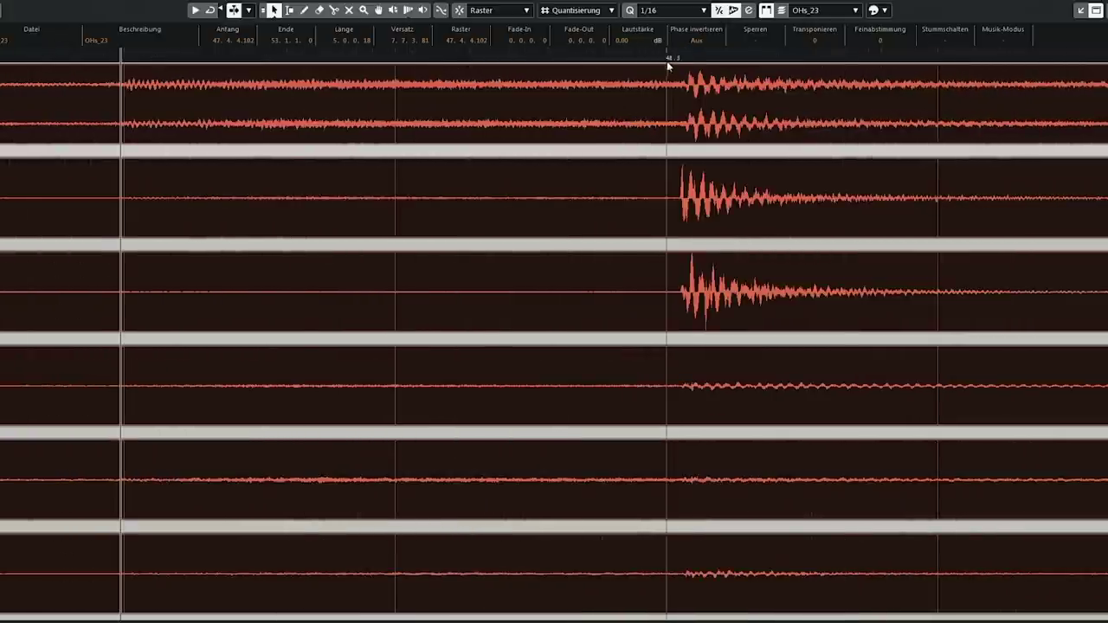
drag(668, 66, 666, 75)
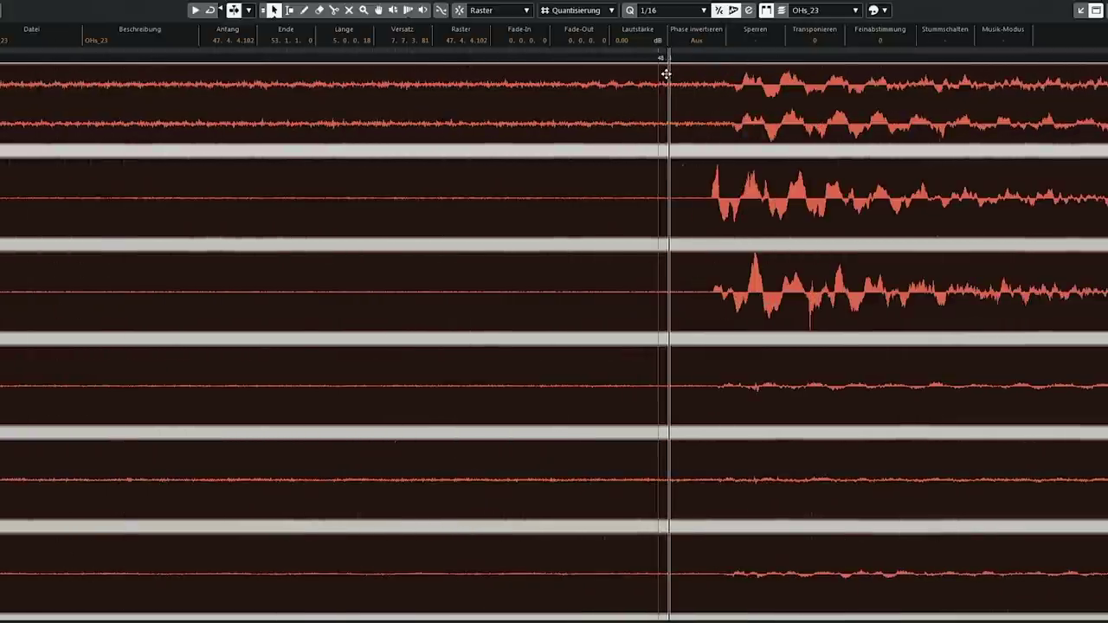
alt+click(657, 117)
drag(786, 132, 745, 132)
drag(698, 57, 695, 45)
scroll(705, 81, right, 3)
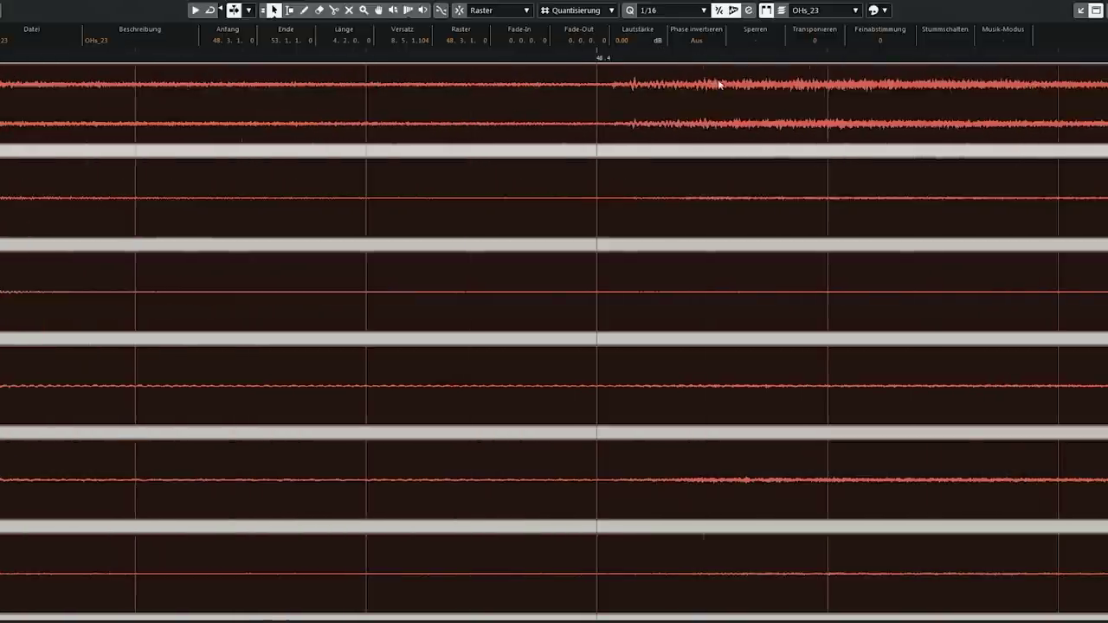
Split all drum events at 48.4, slipping that hit earlier onto the grid, and at 48.4.4.107 just before bar 49
alt+click(598, 99)
drag(700, 113, 678, 119)
drag(606, 57, 604, 44)
drag(671, 55, 669, 62)
alt+click(662, 106)
scroll(730, 121, right, 3)
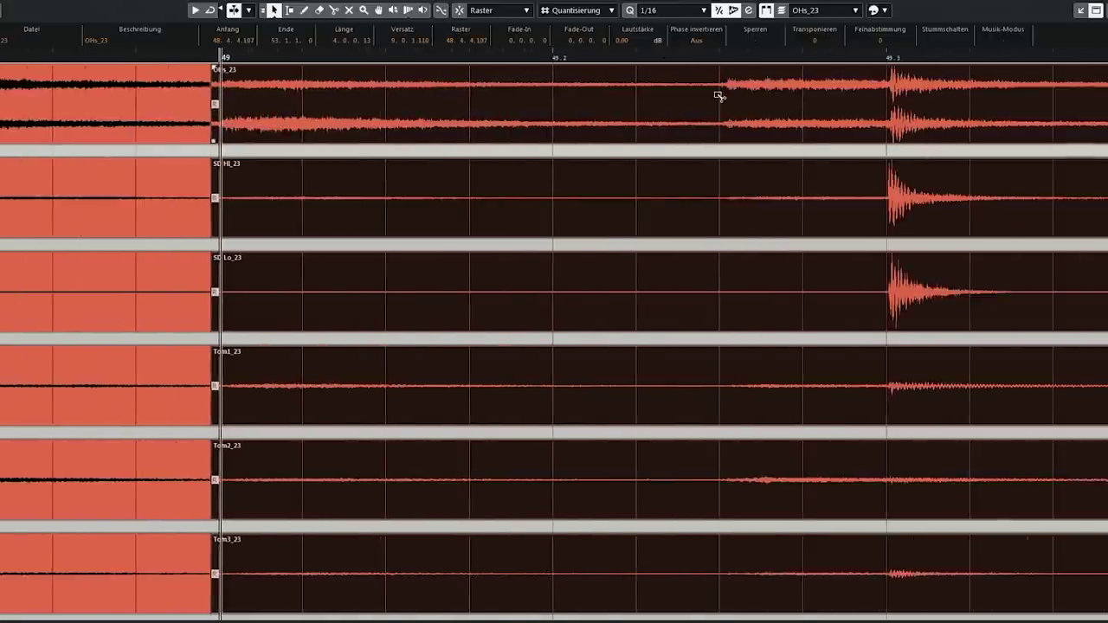
Split all drum events at 49.2.2.116, 49.2.4.110 and the 49.4 line, slipping the snare later onto 49.3
click(719, 95)
drag(771, 58, 785, 92)
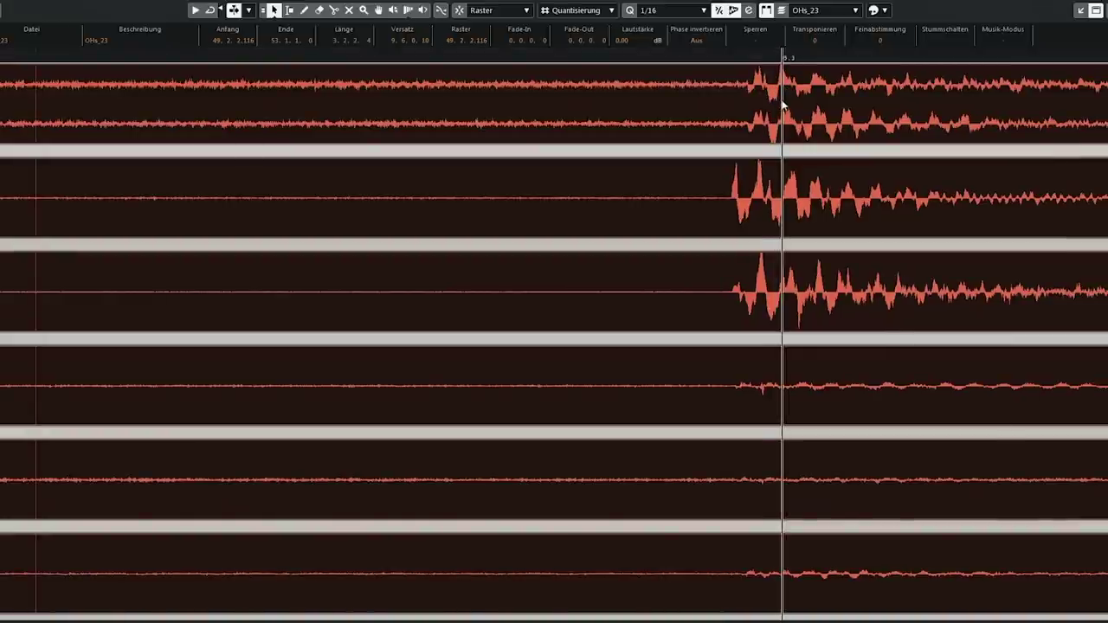
click(722, 120)
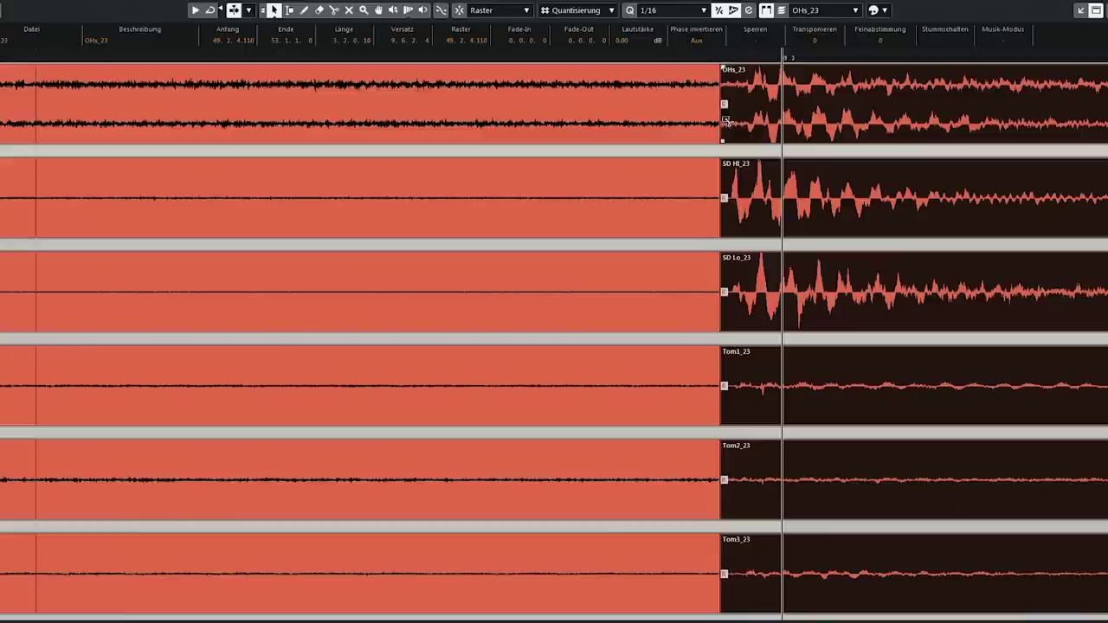
drag(761, 133, 805, 93)
drag(787, 56, 787, 39)
key(h)
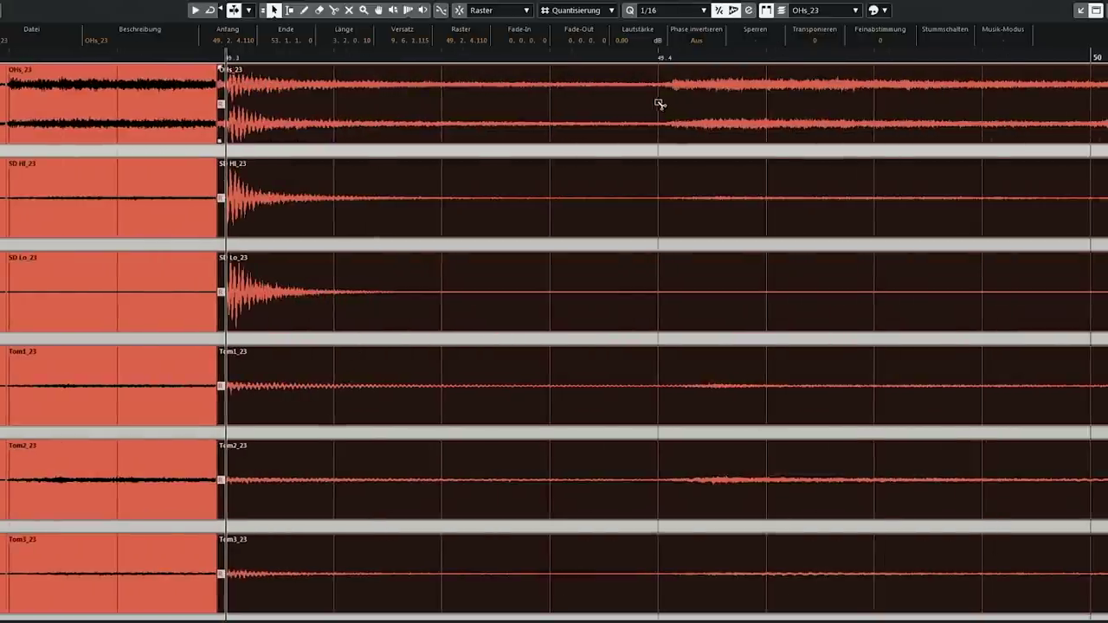
click(659, 104)
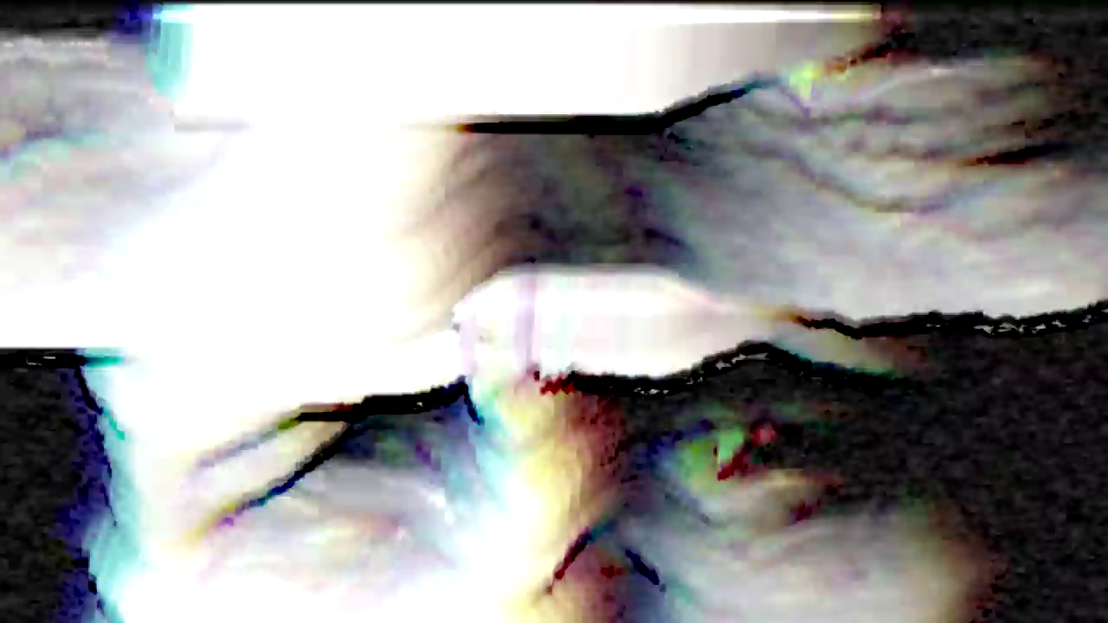